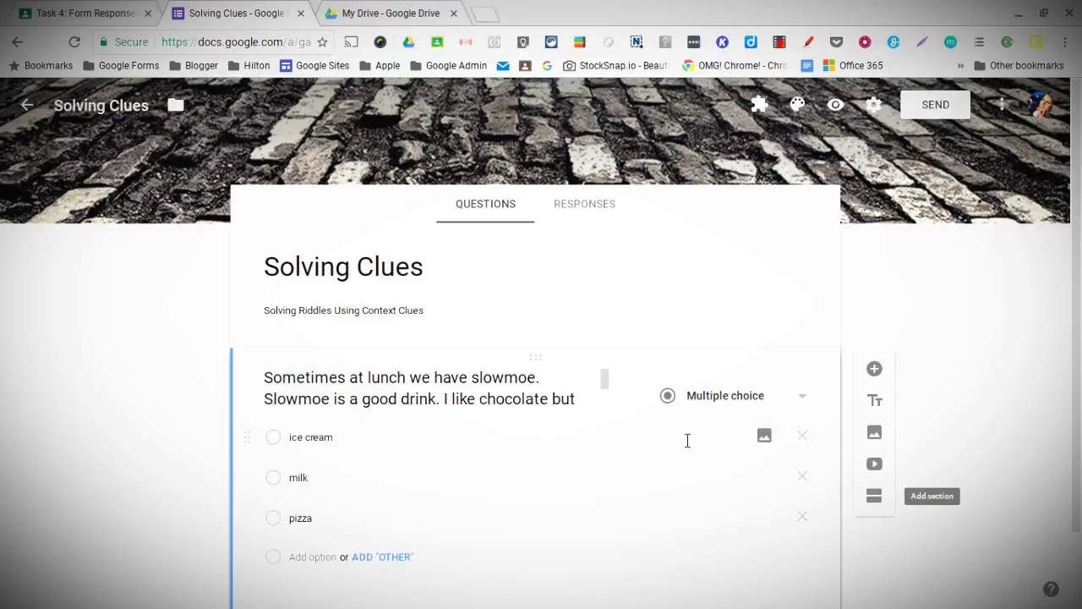
Paste the full slowmoe riddle ending 'What is slowmoe?' into the first question title
{"action": "left_click_drag", "start_coordinate": [608, 383], "coordinate": [609, 408]}
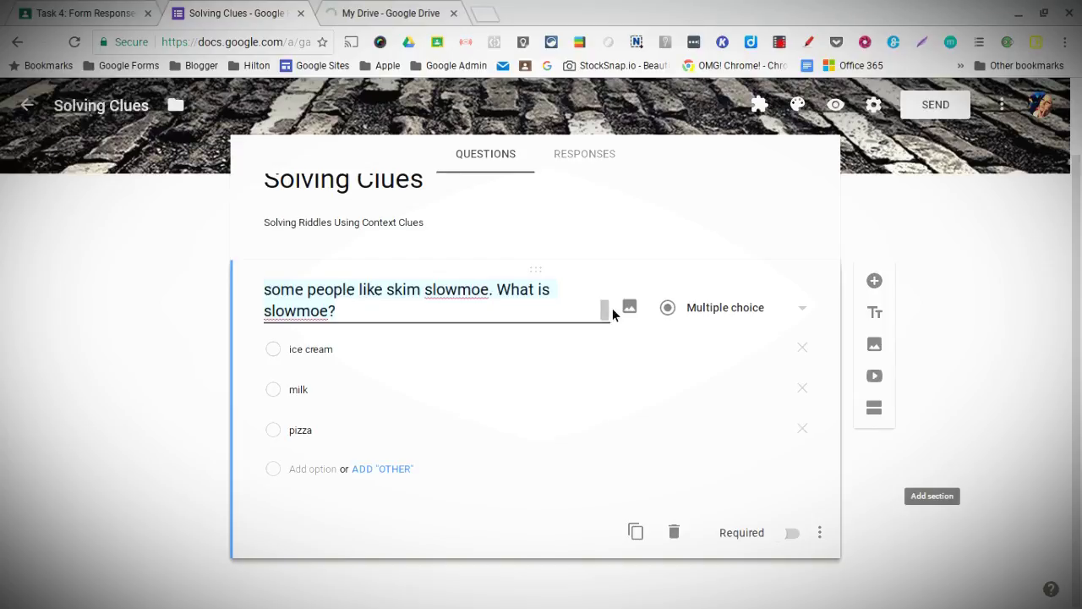
{"action": "key", "text": "ctrl+v"}
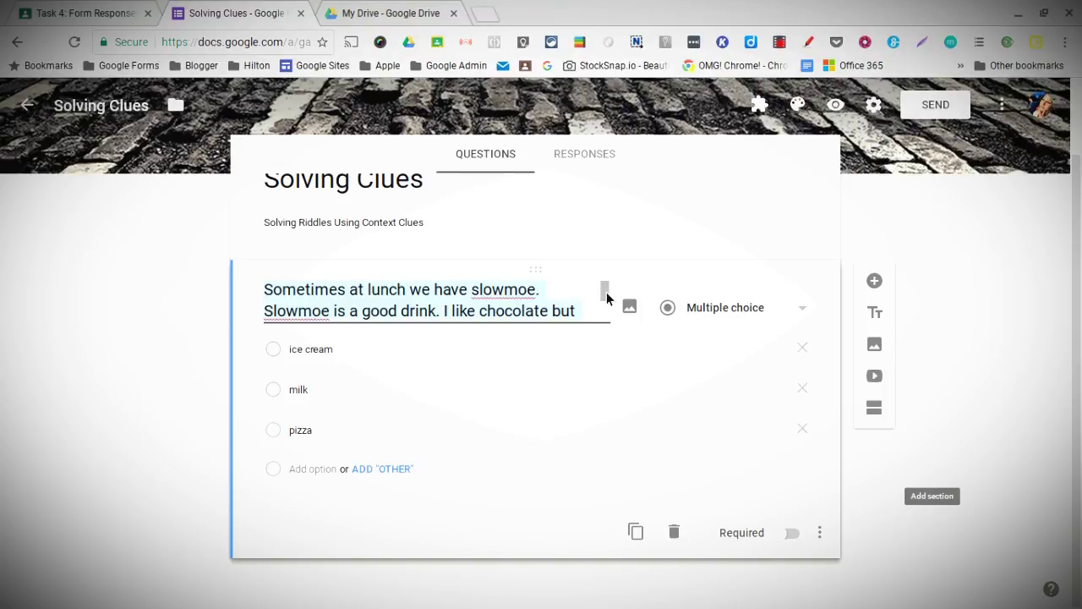
{"action": "mouse_move", "coordinate": [606, 296]}
{"action": "left_mouse_down"}
{"action": "mouse_move", "coordinate": [609, 313]}
{"action": "mouse_move", "coordinate": [602, 282]}
{"action": "left_mouse_up"}
Compare the pasted riddle against the con5.pdf worksheet in My Drive
{"action": "left_click", "coordinate": [351, 12]}
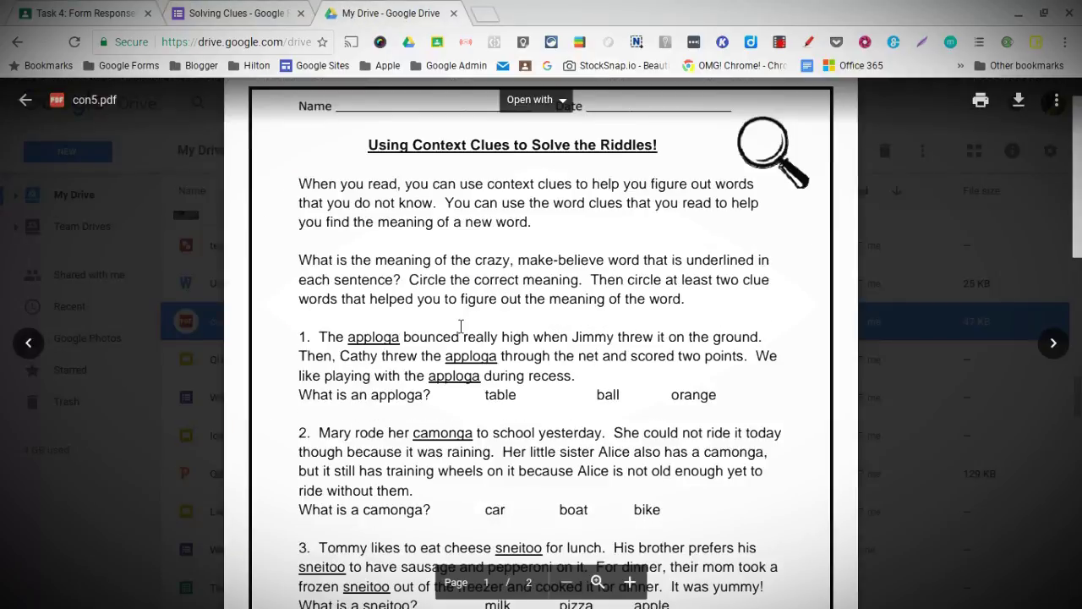
{"action": "scroll", "coordinate": [461, 325], "scroll_direction": "down", "scroll_amount": 3}
{"action": "scroll", "coordinate": [461, 325], "scroll_direction": "up", "scroll_amount": 2}
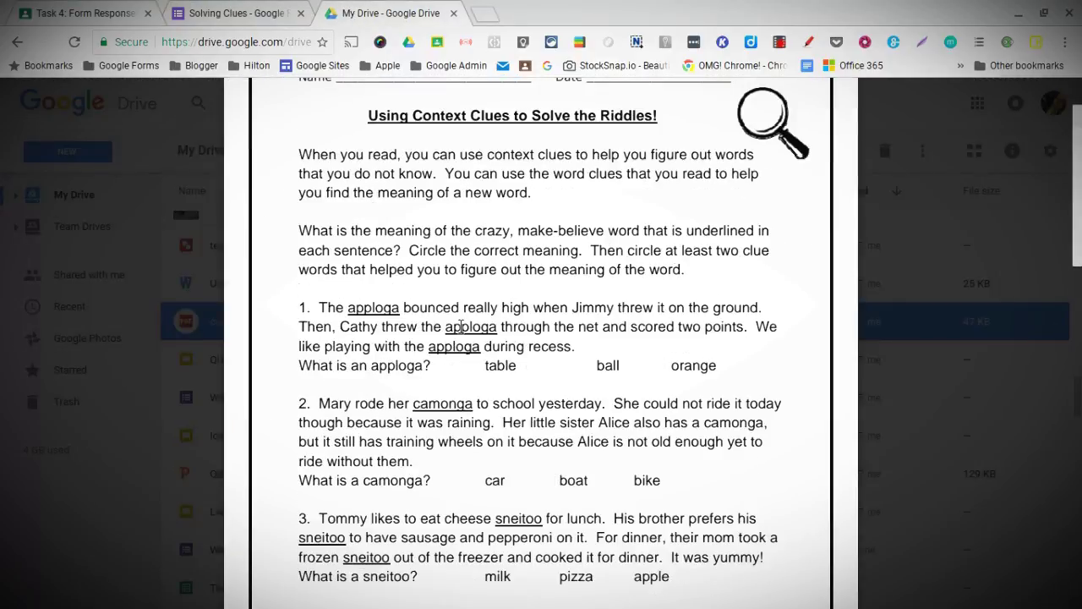
{"action": "left_click", "coordinate": [228, 13]}
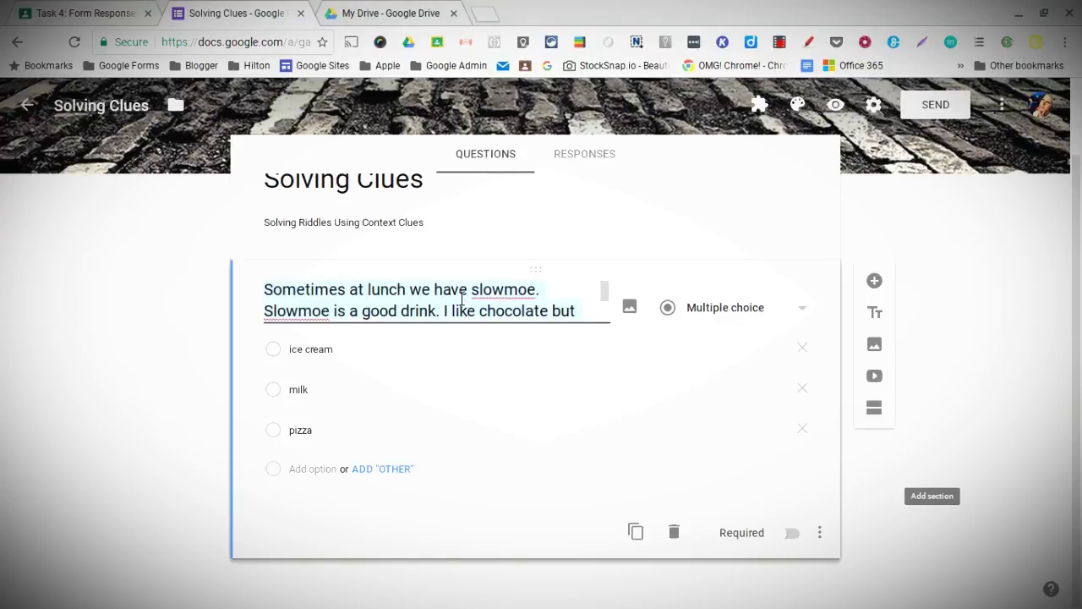
{"action": "scroll", "coordinate": [461, 300], "scroll_direction": "down", "scroll_amount": 2}
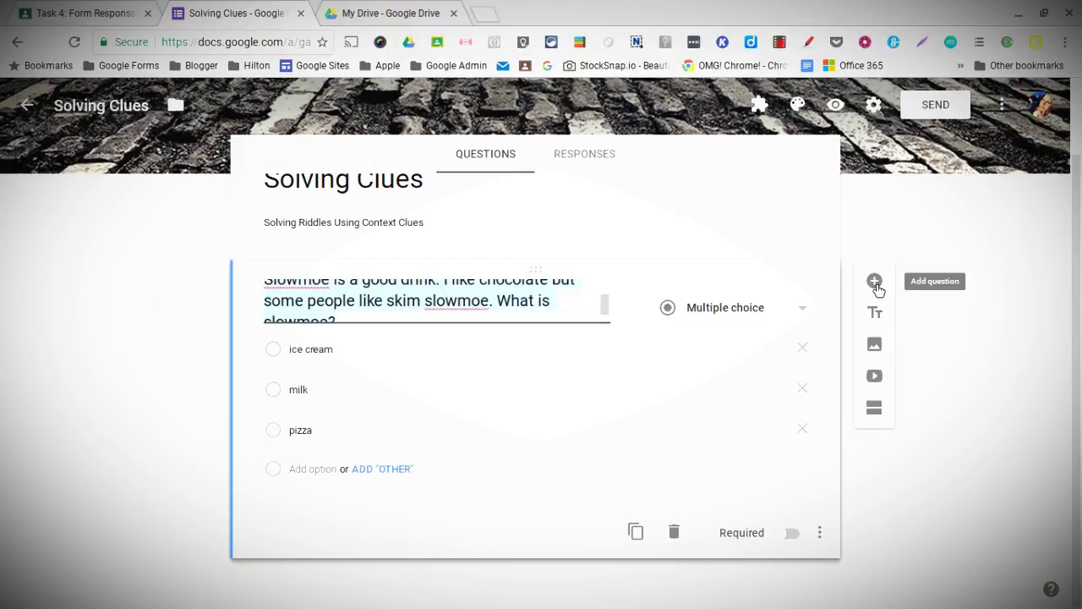
Add a Short answer question titled 'List a context clue that helped you solve the riddle'
{"action": "left_click", "coordinate": [884, 289]}
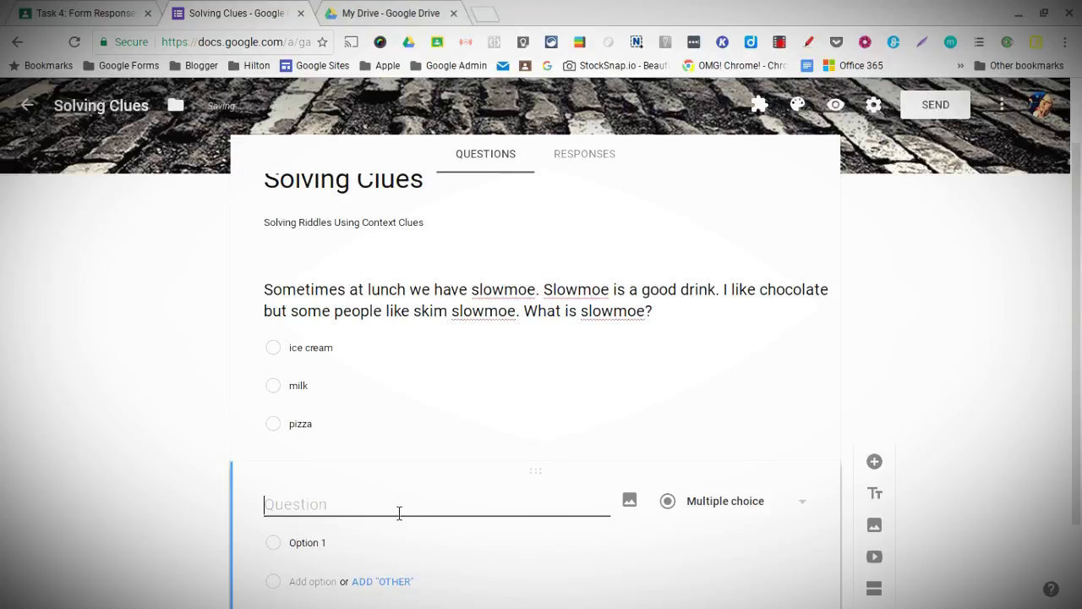
{"action": "left_click", "coordinate": [719, 486]}
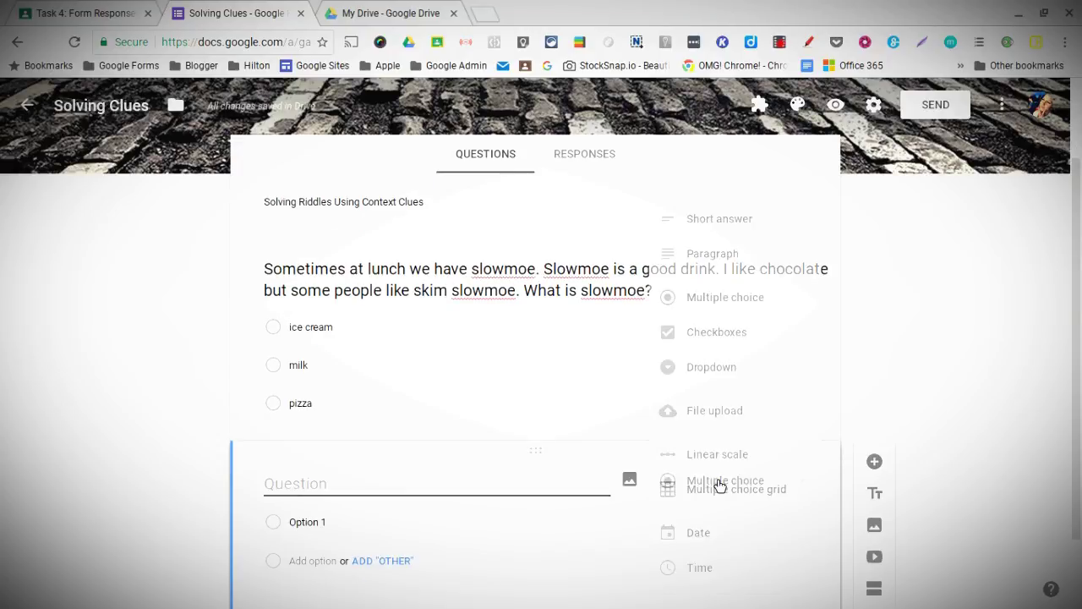
{"action": "left_click", "coordinate": [709, 219]}
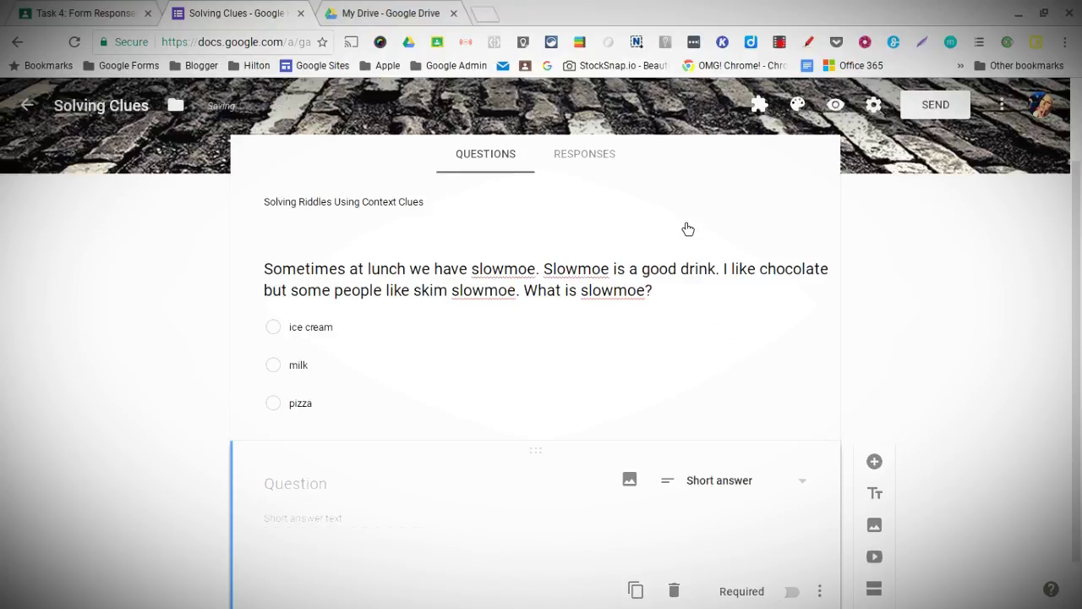
{"action": "left_click", "coordinate": [370, 498]}
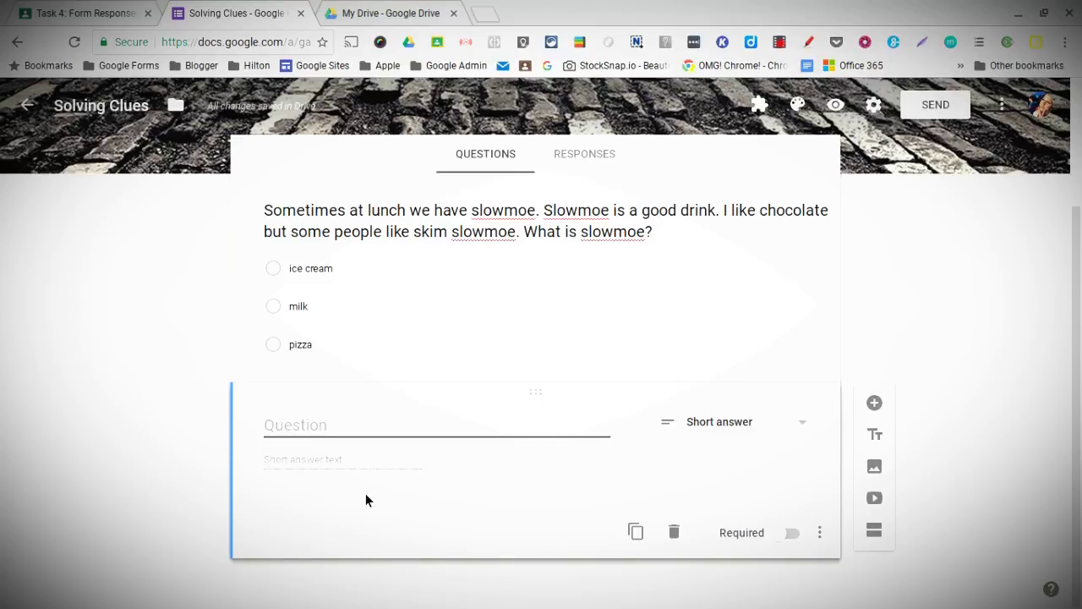
{"action": "type", "text": "W"}
{"action": "key", "text": "BackSpace"}
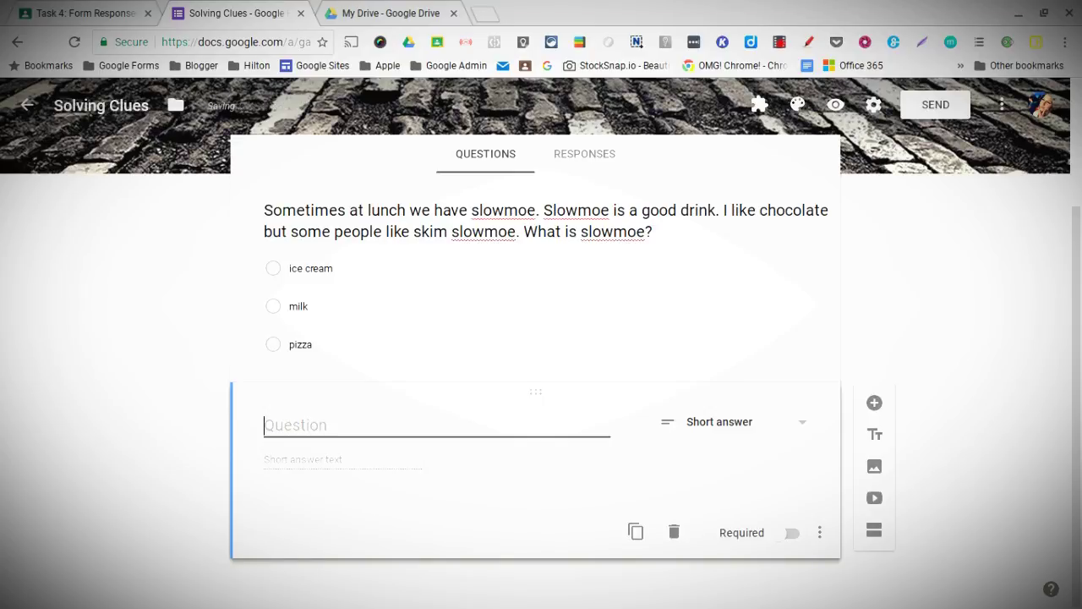
{"action": "type", "text": "List a conten"}
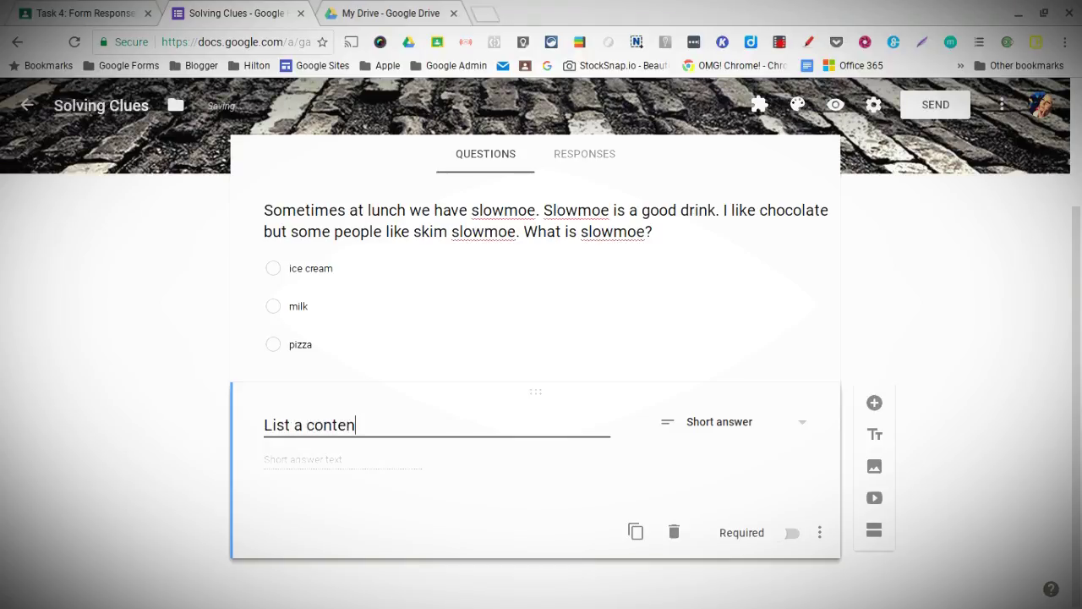
{"action": "key", "text": "BackSpace"}
{"action": "type", "text": "xt clu"}
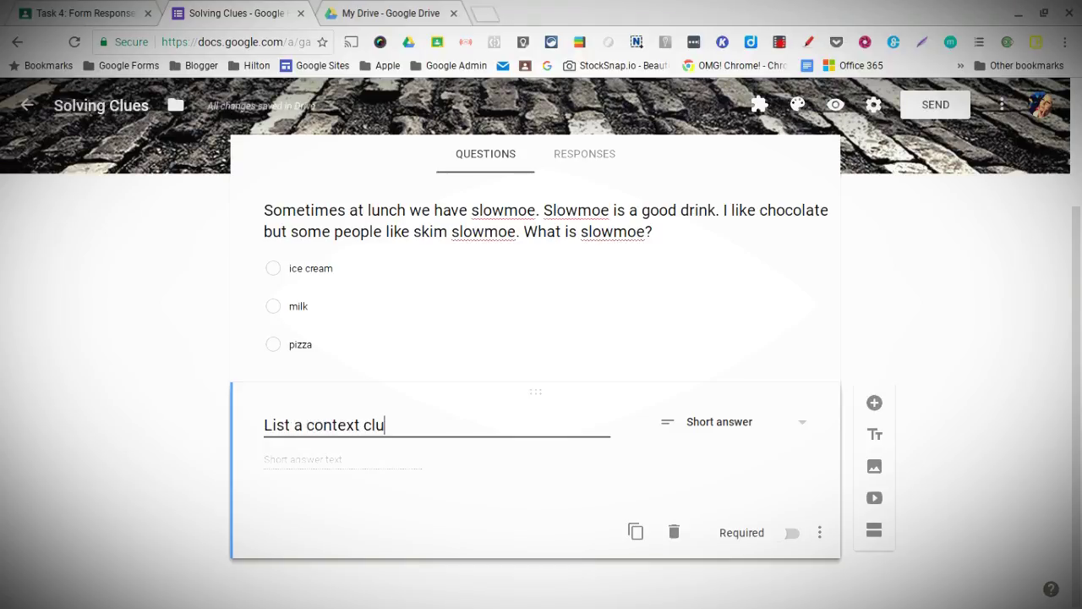
{"action": "type", "text": "e that helped you "}
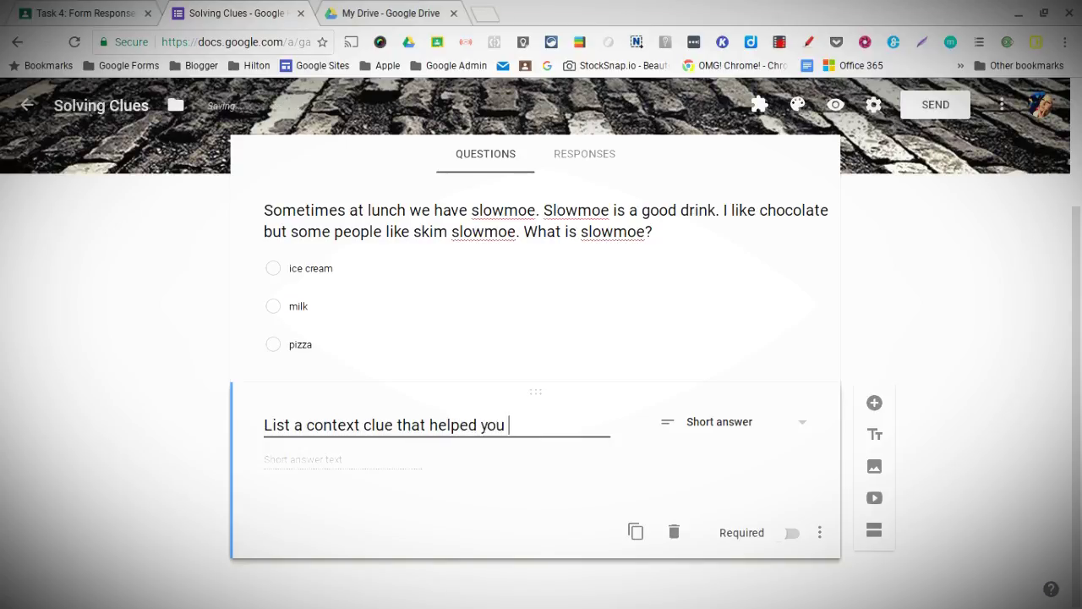
{"action": "type", "text": "solve t"}
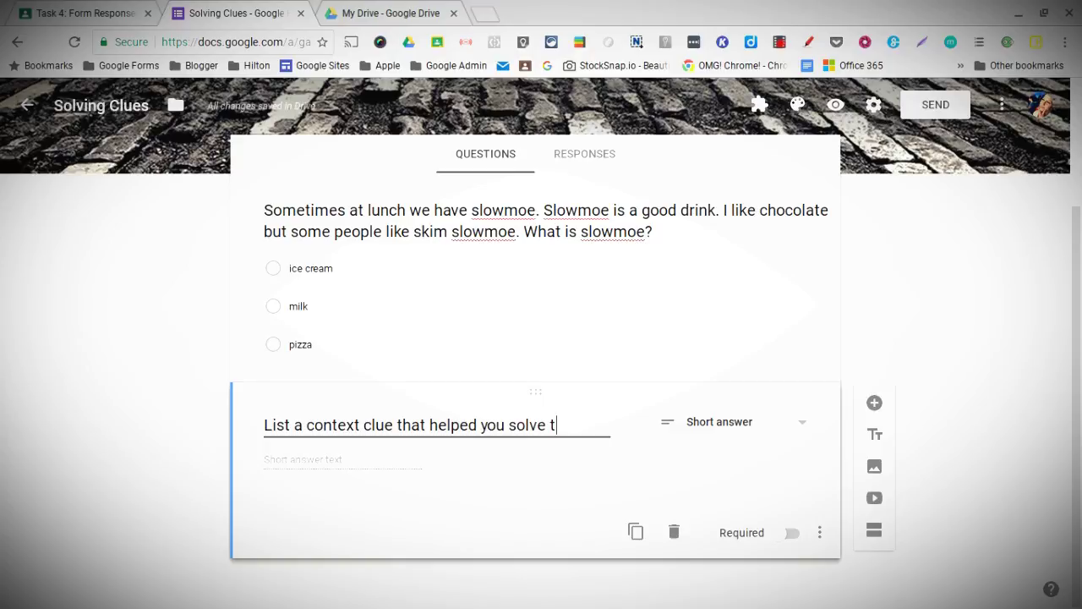
{"action": "type", "text": "he riddle"}
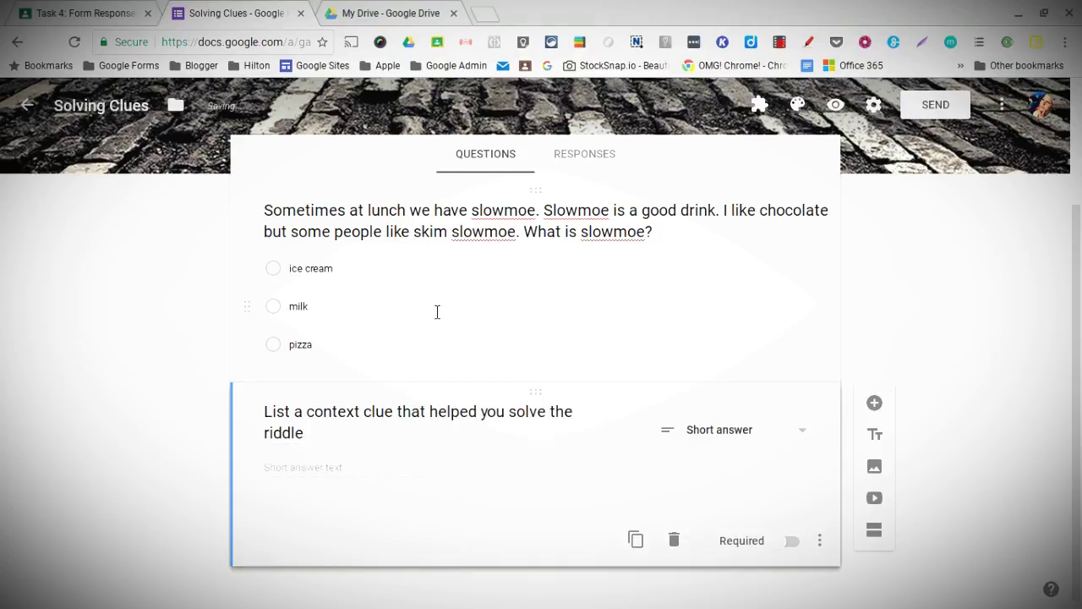
{"action": "scroll", "coordinate": [437, 312], "scroll_direction": "up", "scroll_amount": 1}
{"action": "scroll", "coordinate": [437, 312], "scroll_direction": "up", "scroll_amount": 1}
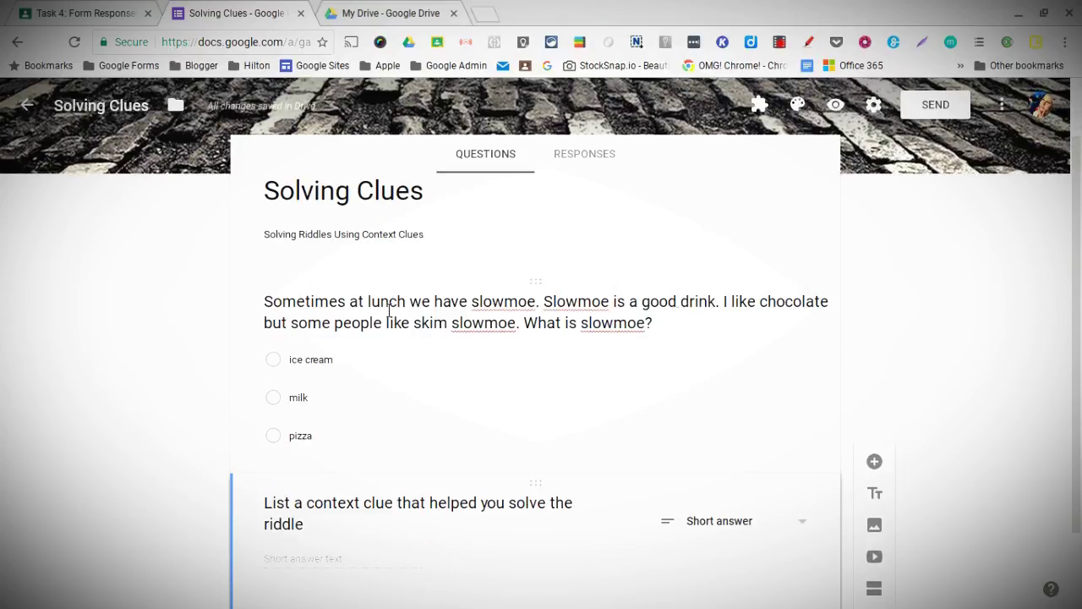
{"action": "left_click", "coordinate": [689, 308]}
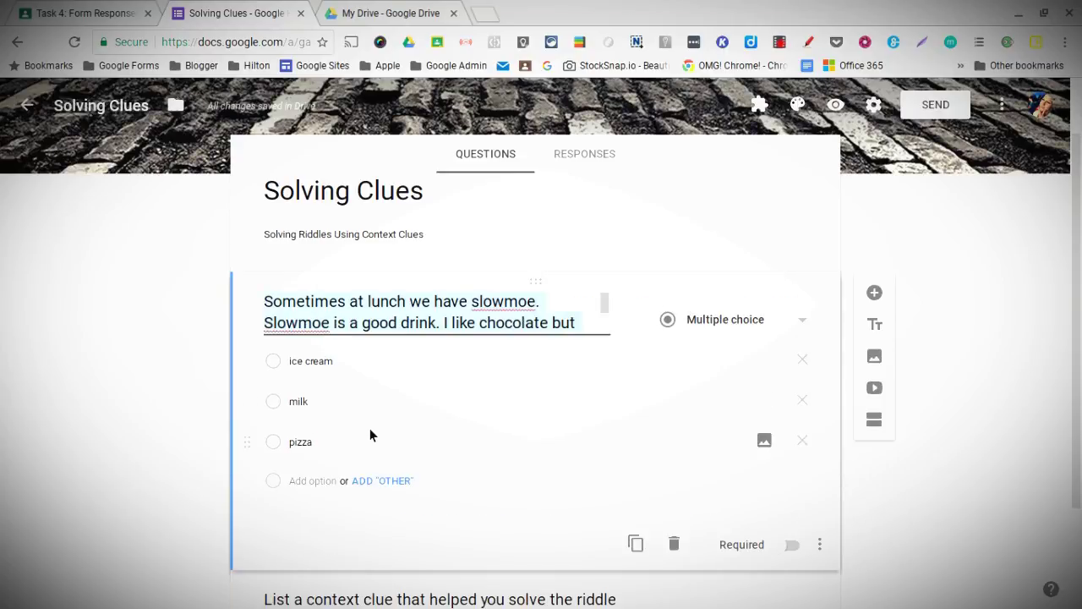
{"action": "left_click", "coordinate": [164, 389]}
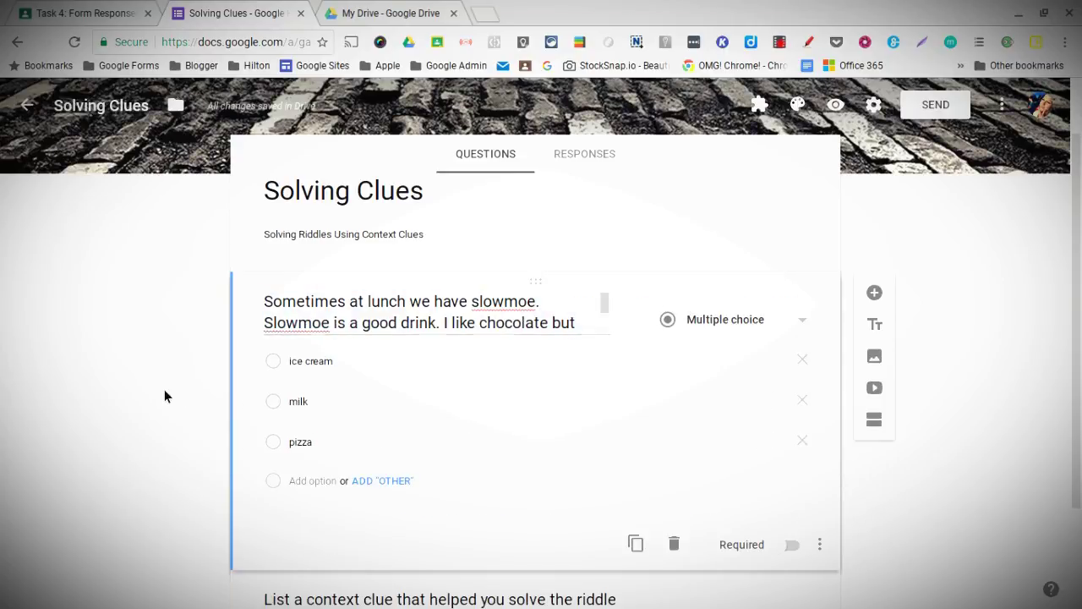
{"action": "triple_click", "coordinate": [409, 325]}
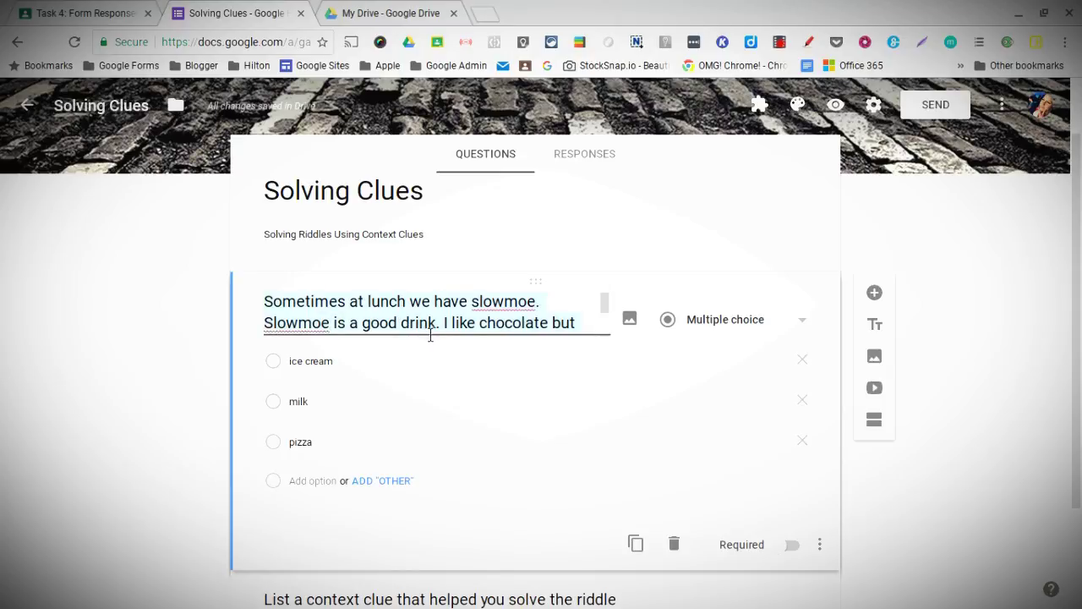
{"action": "scroll", "coordinate": [251, 439], "scroll_direction": "down", "scroll_amount": 2}
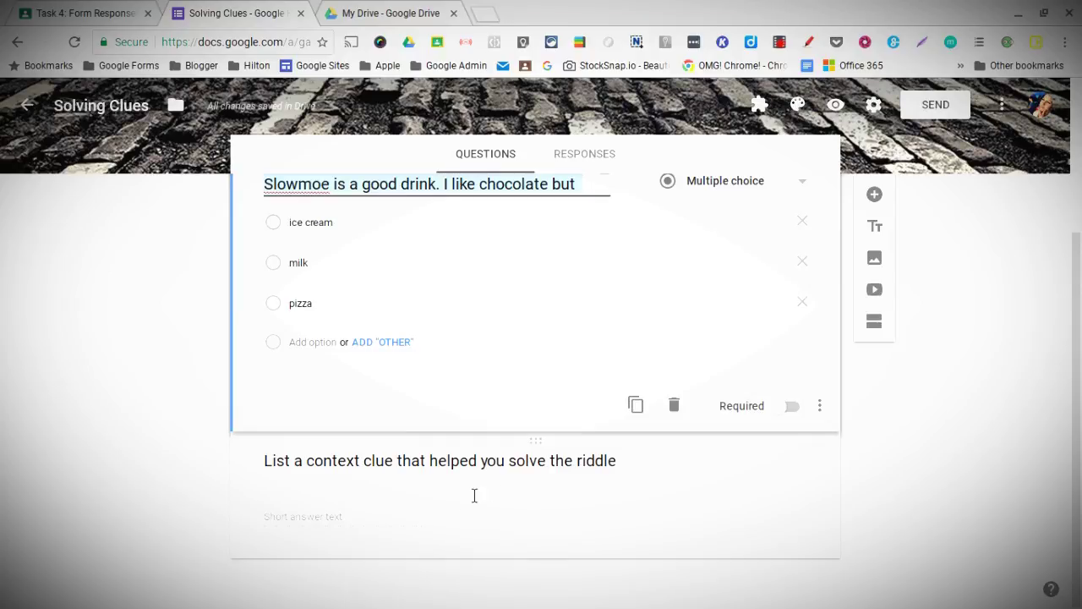
{"action": "left_click", "coordinate": [658, 503]}
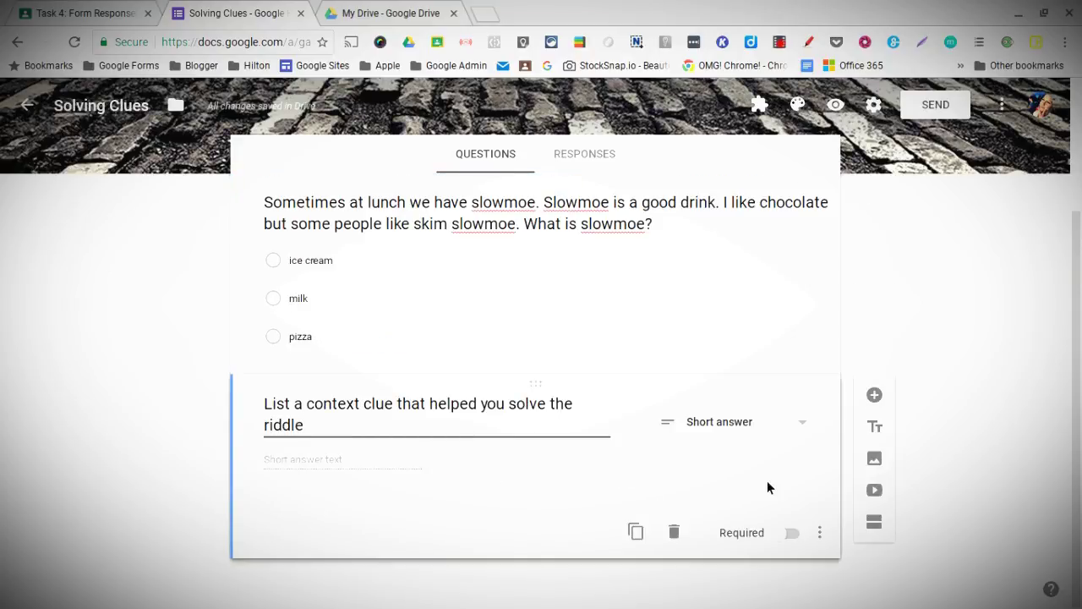
Turn on response validation for the context-clue question, defaulting to Number, Greater than
{"action": "left_click", "coordinate": [819, 533]}
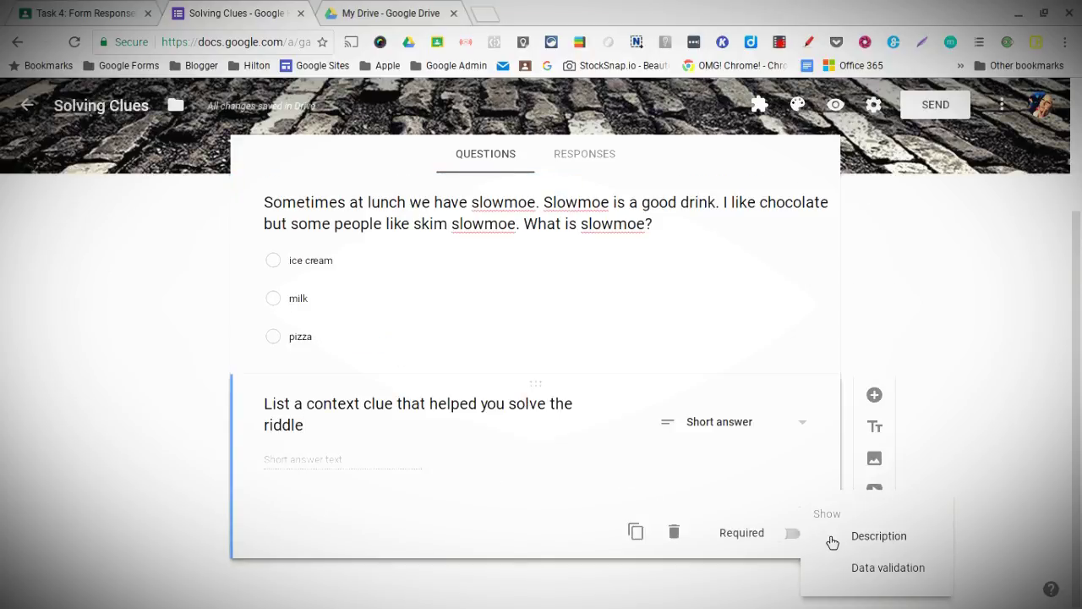
{"action": "left_click", "coordinate": [864, 579]}
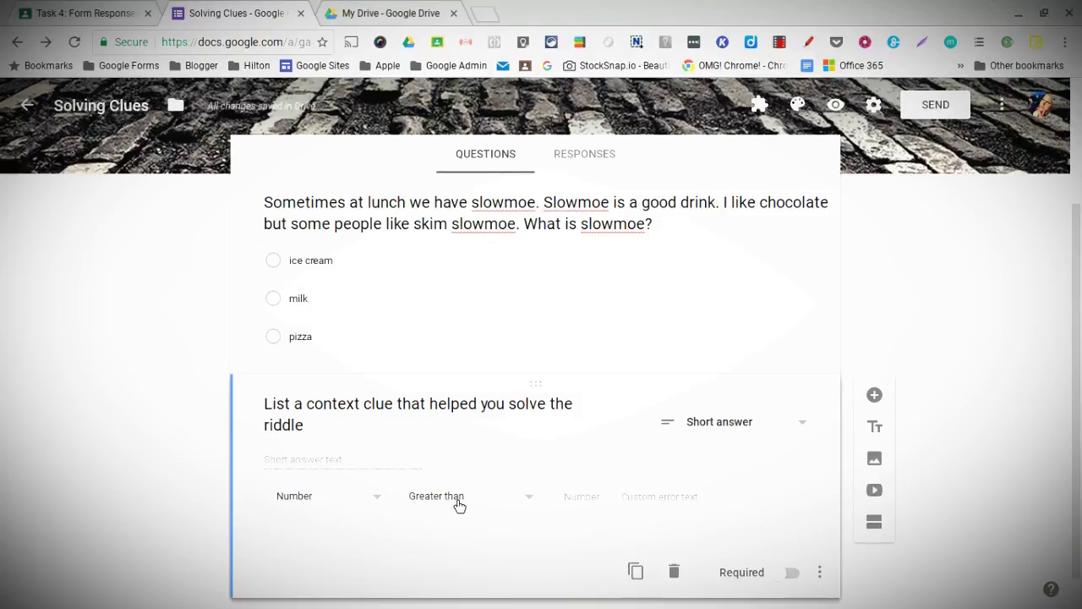
{"action": "scroll", "coordinate": [457, 505], "scroll_direction": "down", "scroll_amount": 1}
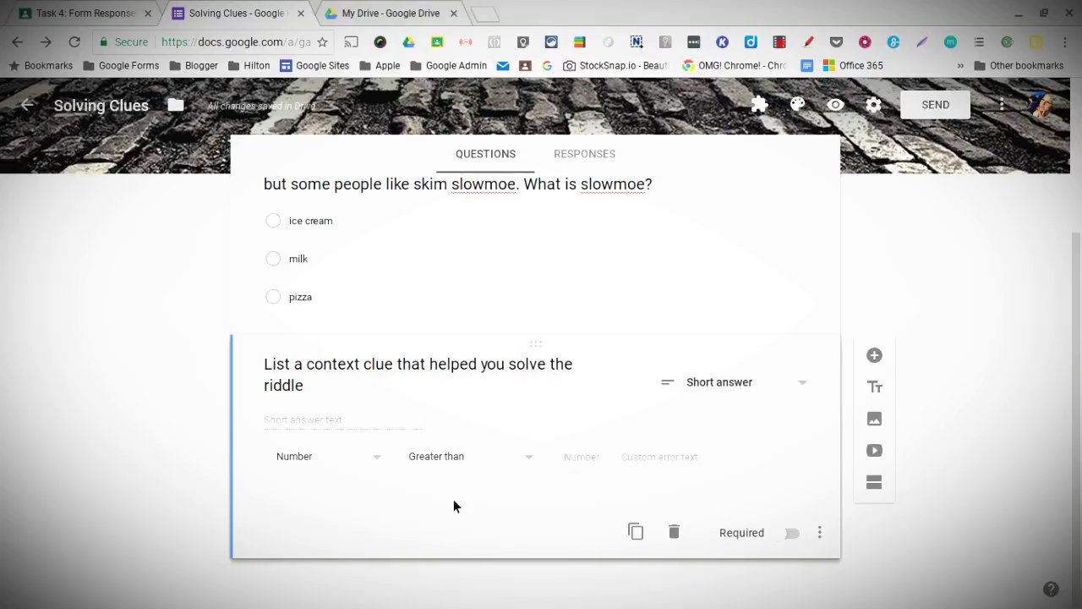
Set the validation rule to Text, Contains 'drink'
{"action": "left_click", "coordinate": [302, 463]}
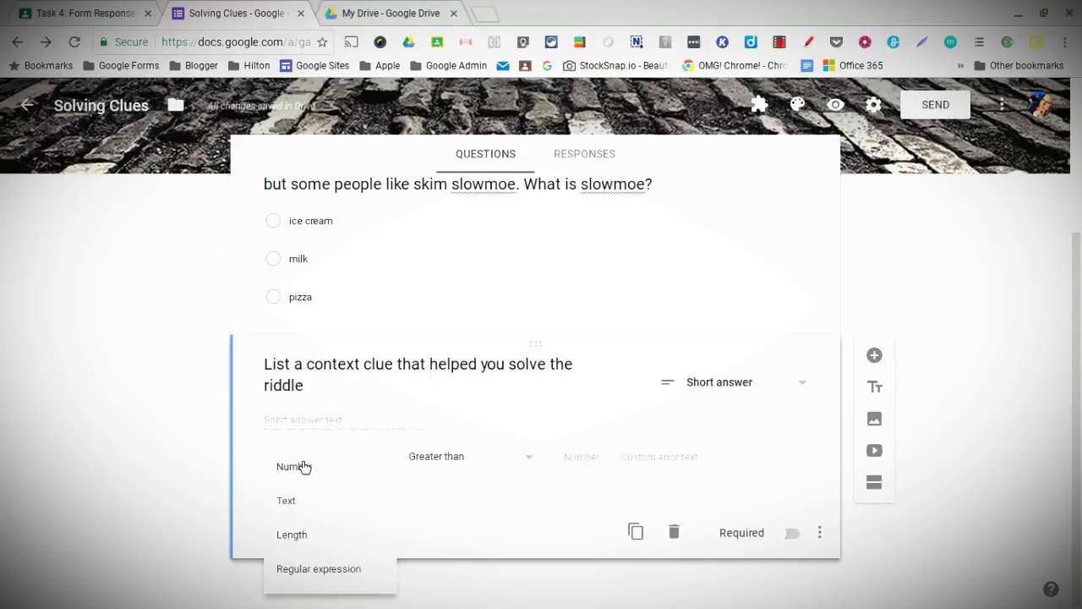
{"action": "left_click", "coordinate": [313, 514]}
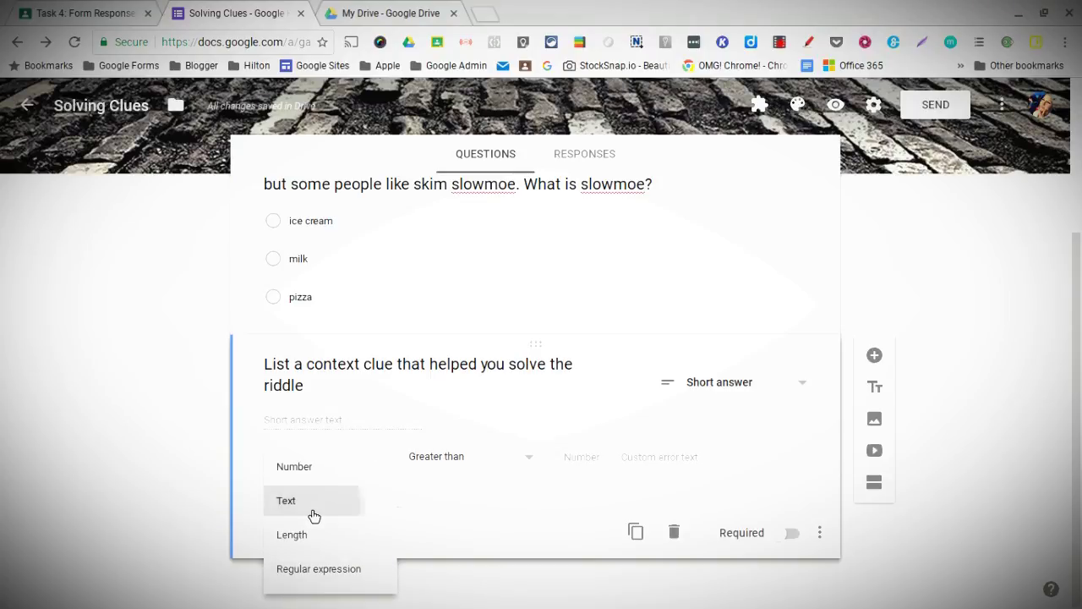
{"action": "left_click", "coordinate": [454, 461]}
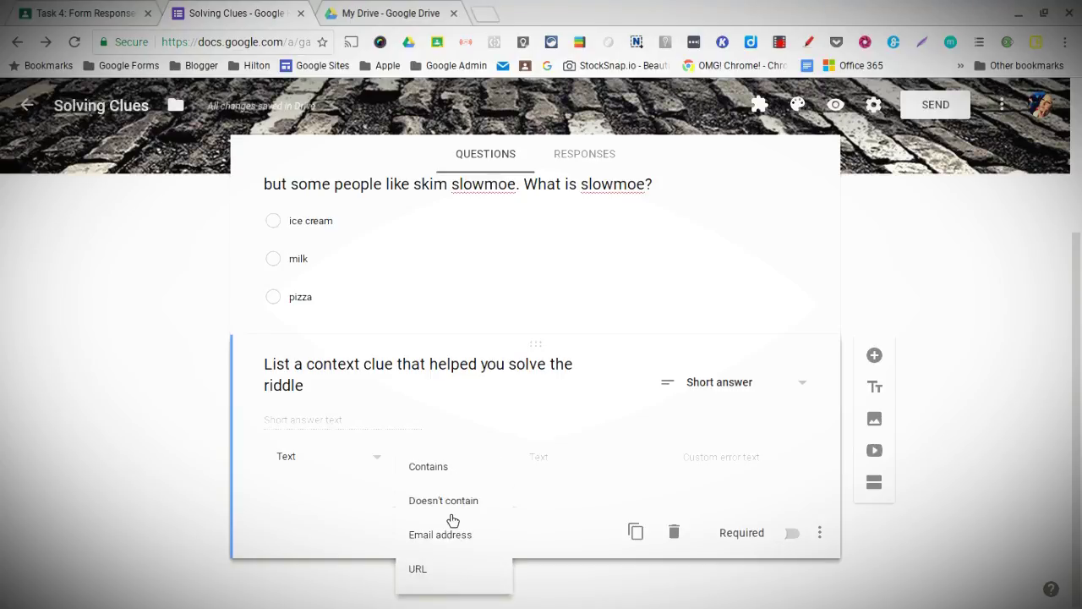
{"action": "left_click", "coordinate": [460, 472]}
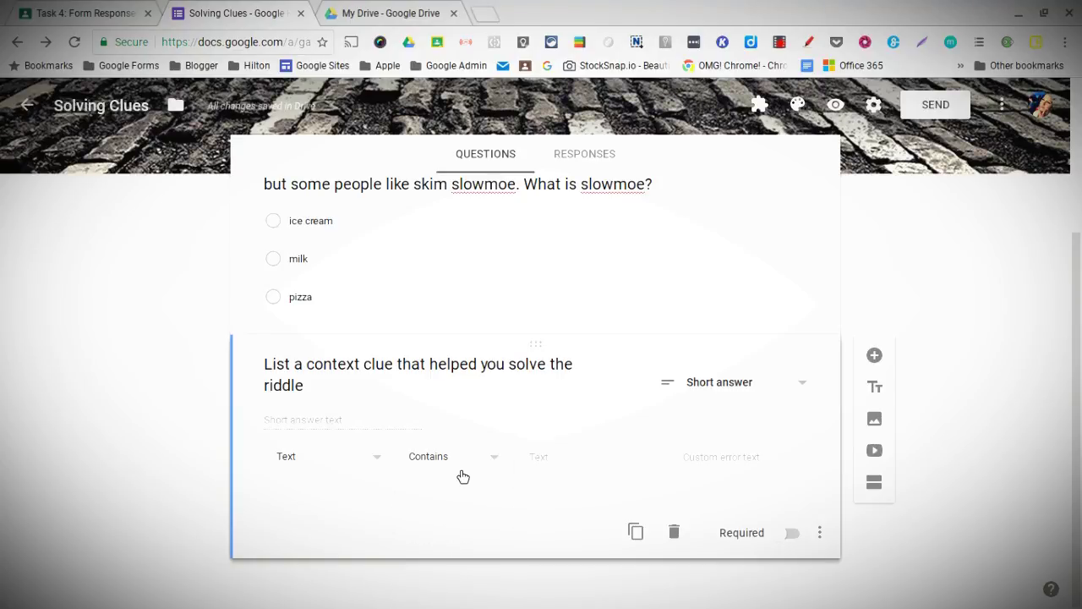
{"action": "left_click", "coordinate": [567, 465]}
{"action": "type", "text": "drink"}
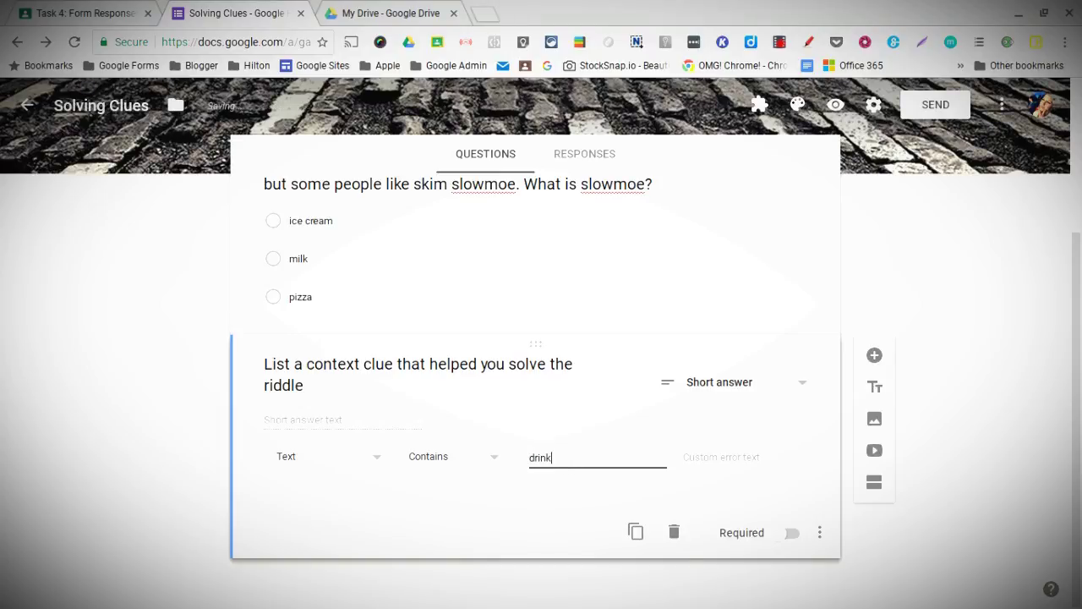
Enter error text about eliminating the other two choices, and add a second section
{"action": "left_click", "coordinate": [769, 456]}
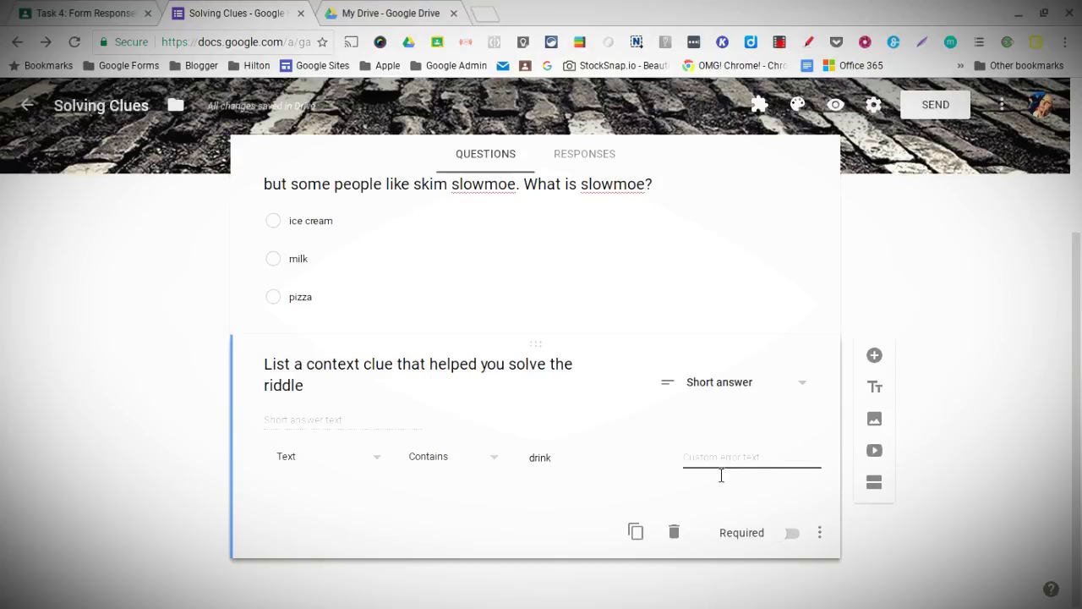
{"action": "type", "text": "(ook for on"}
{"action": "type", "text": "e that elimate"}
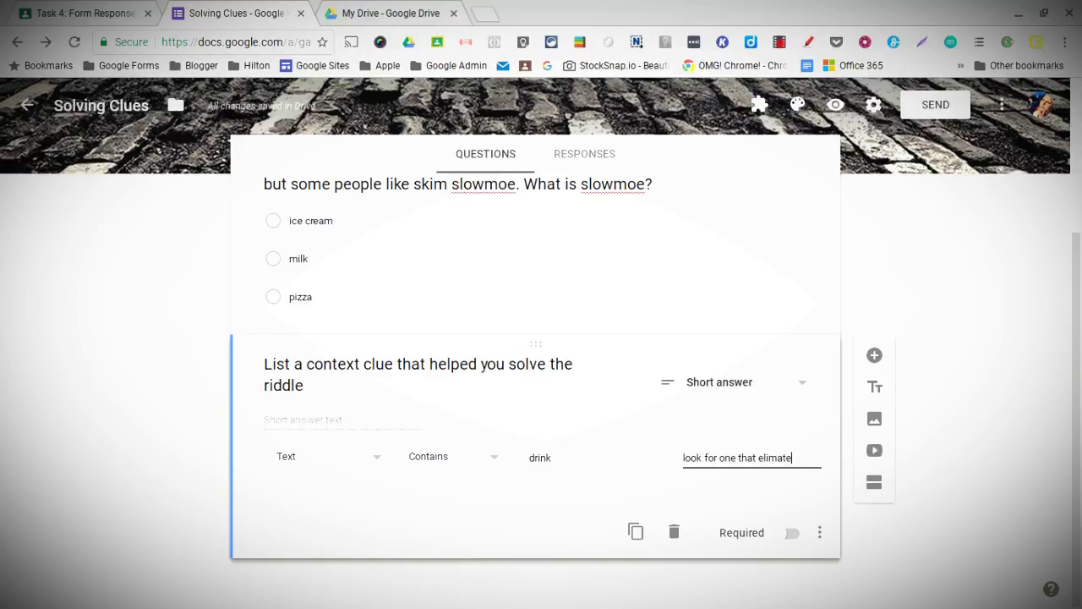
{"action": "type", "text": "s the"}
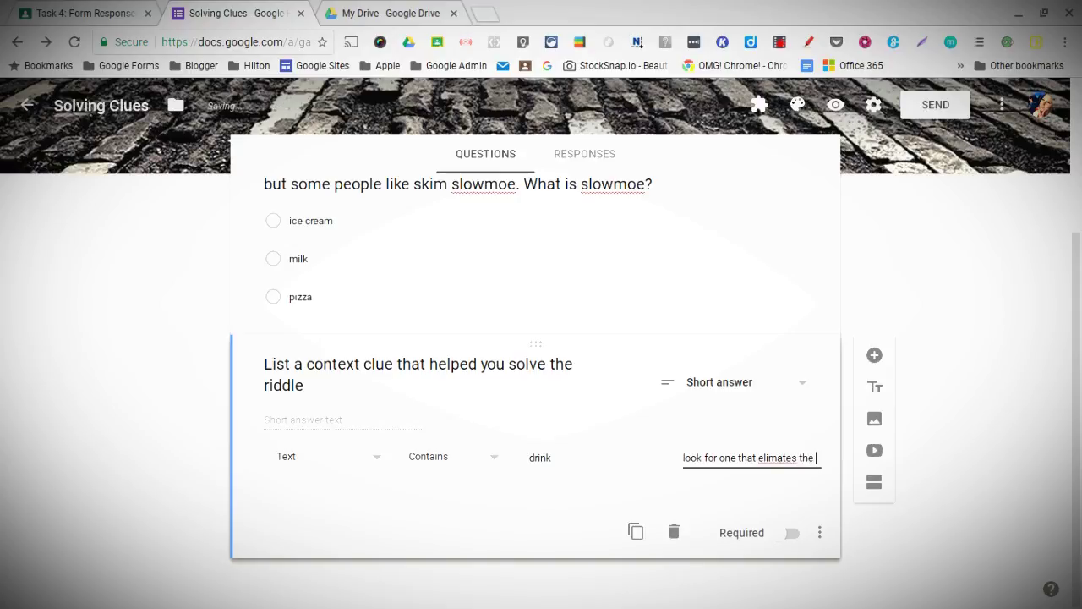
{"action": "key", "text": "BackSpace"}
{"action": "key", "text": "BackSpace"}
{"action": "key", "text": "BackSpace"}
{"action": "key", "text": "BackSpace"}
{"action": "key", "text": "BackSpace"}
{"action": "key", "text": "BackSpace"}
{"action": "key", "text": "BackSpace"}
{"action": "key", "text": "BackSpace"}
{"action": "key", "text": "BackSpace"}
{"action": "type", "text": "inates"}
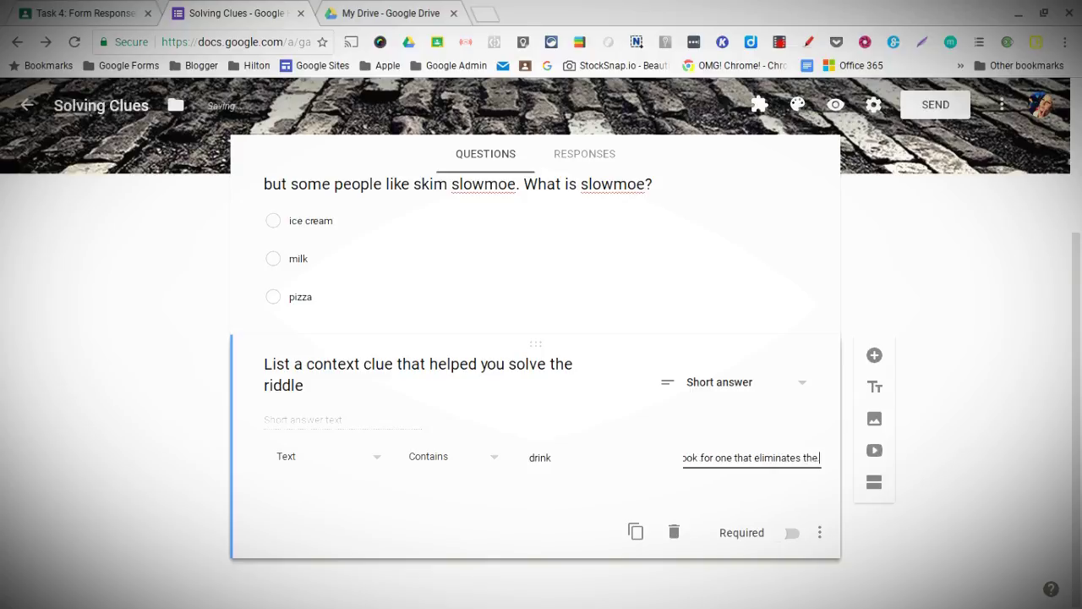
{"action": "type", "text": "other two c"}
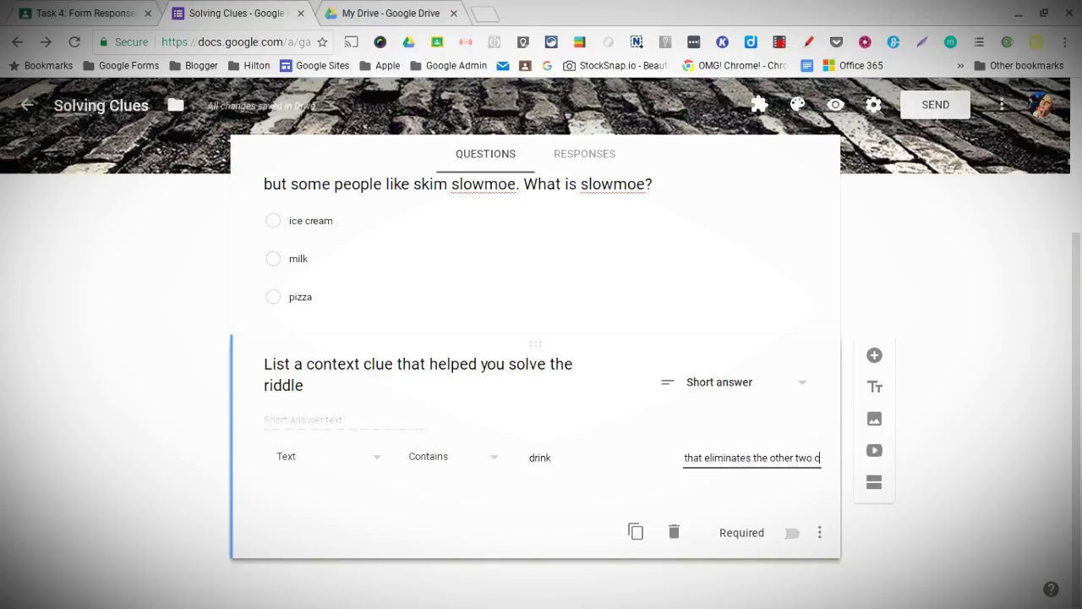
{"action": "type", "text": "hoices"}
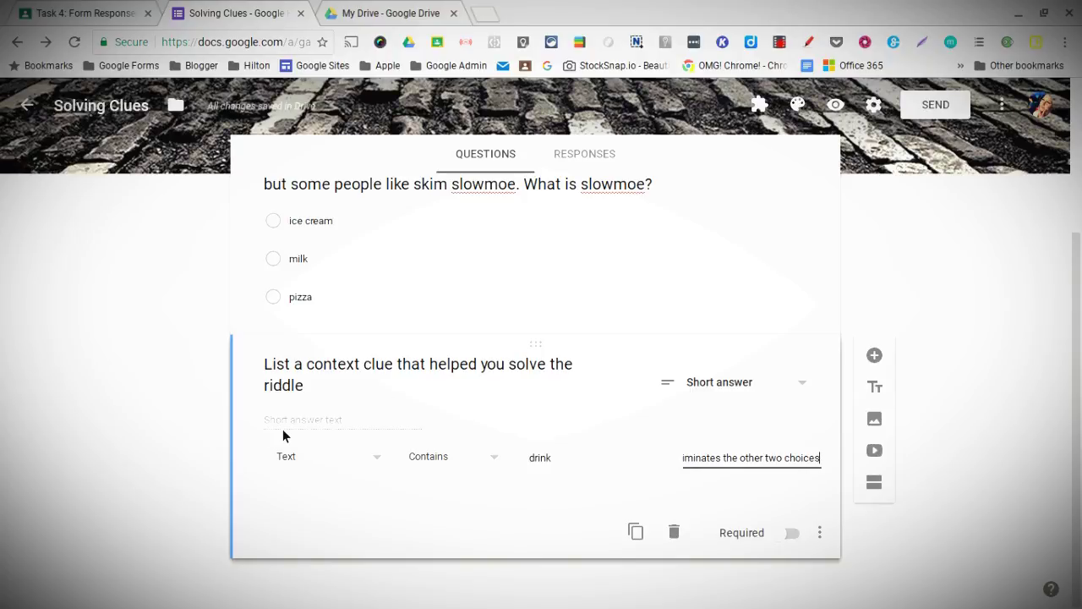
{"action": "left_click", "coordinate": [880, 484]}
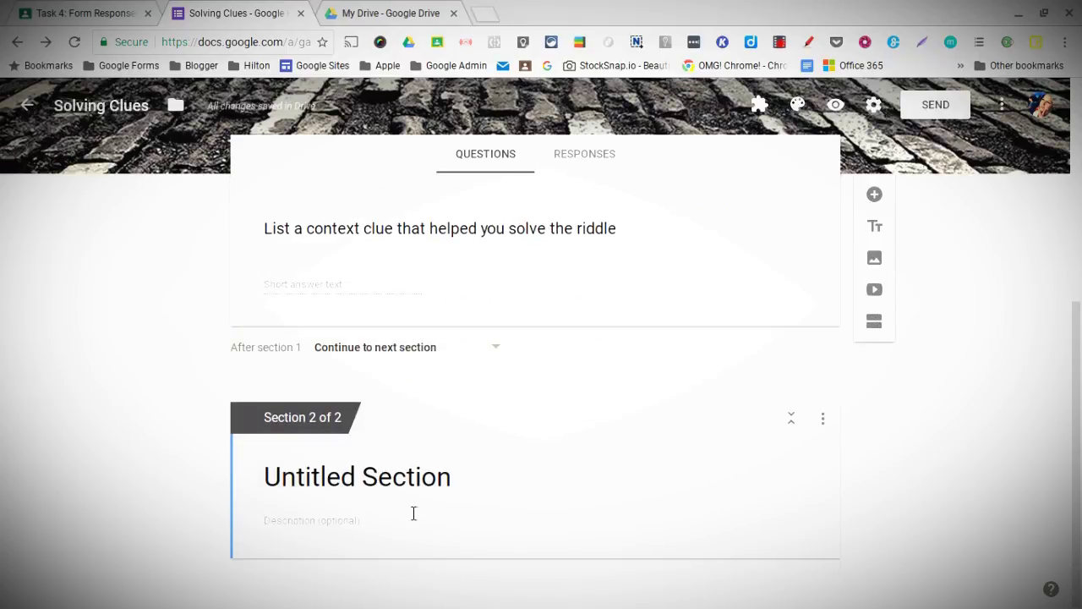
{"action": "scroll", "coordinate": [413, 512], "scroll_direction": "up", "scroll_amount": 5}
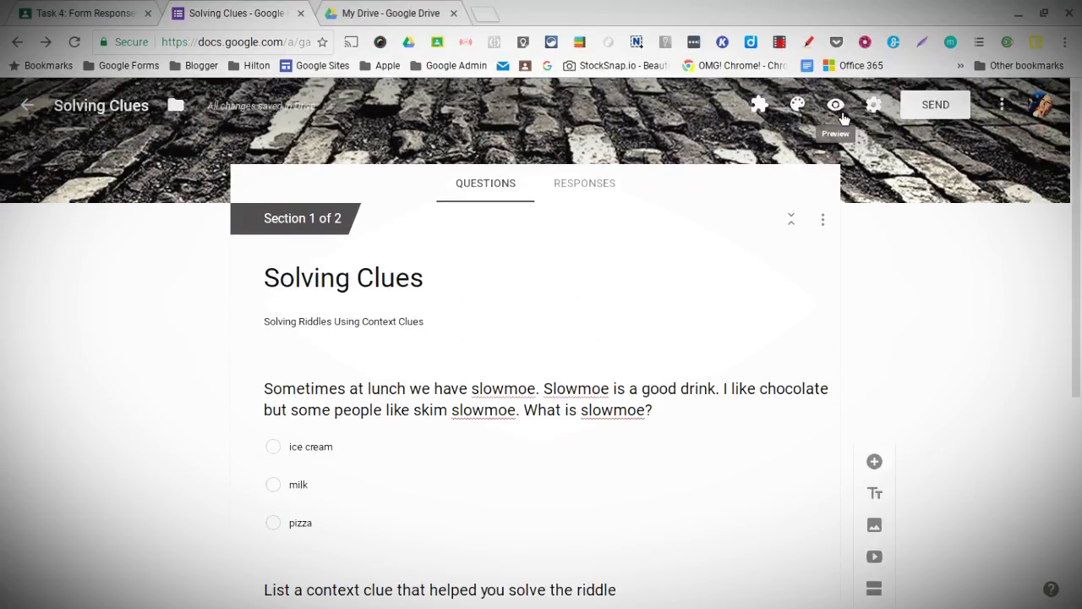
In preview, pick milk and answer 'skim' to trigger the custom error
{"action": "left_click", "coordinate": [835, 106]}
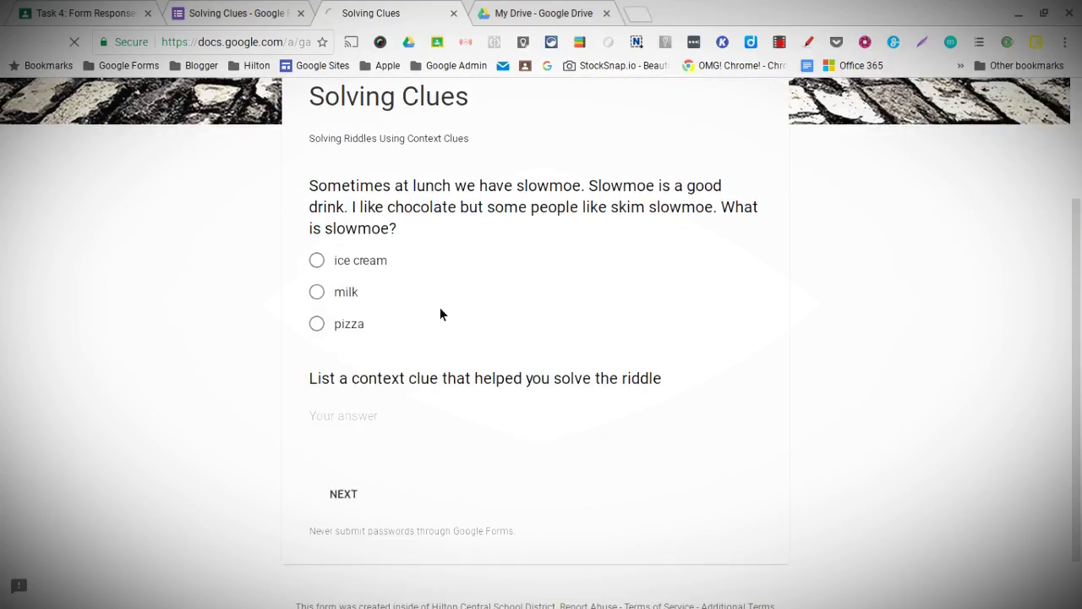
{"action": "left_click", "coordinate": [325, 295]}
{"action": "left_click", "coordinate": [353, 423]}
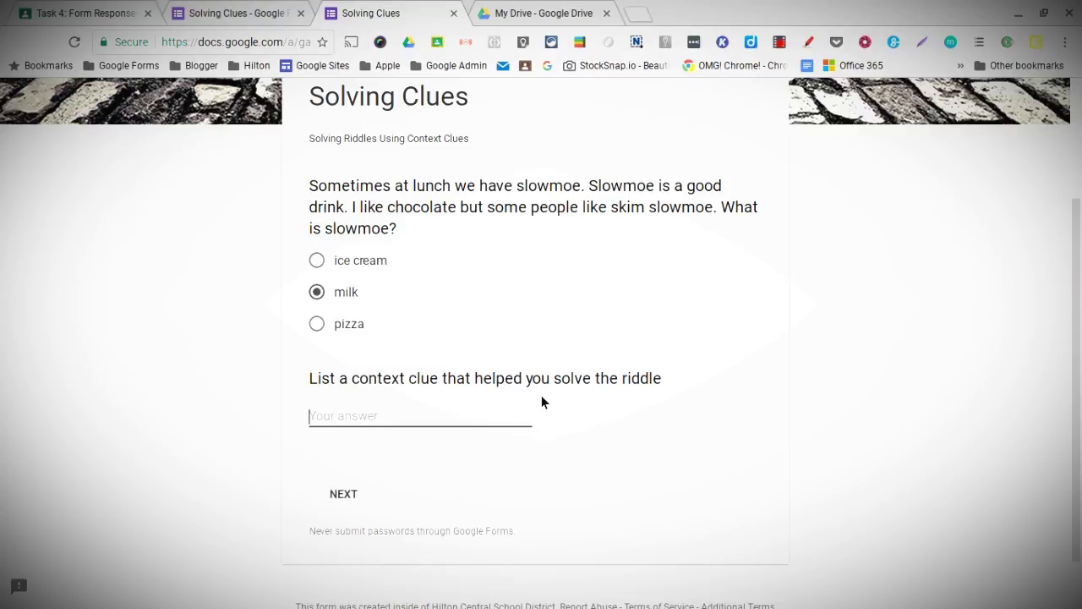
{"action": "type", "text": "skim"}
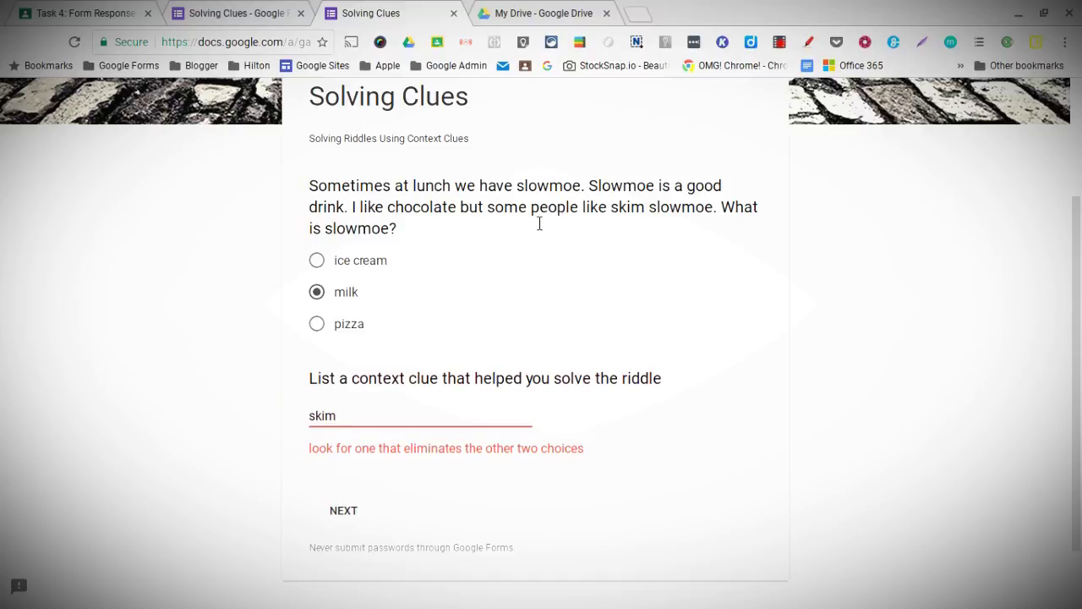
{"action": "key", "text": "BackSpace"}
{"action": "type", "text": "im"}
{"action": "left_click", "coordinate": [343, 514]}
Change the answer to 'drink' and continue to the second section
{"action": "left_click", "coordinate": [384, 429]}
{"action": "key", "text": "BackSpace"}
{"action": "key", "text": "BackSpace"}
{"action": "key", "text": "BackSpace"}
{"action": "key", "text": "BackSpace"}
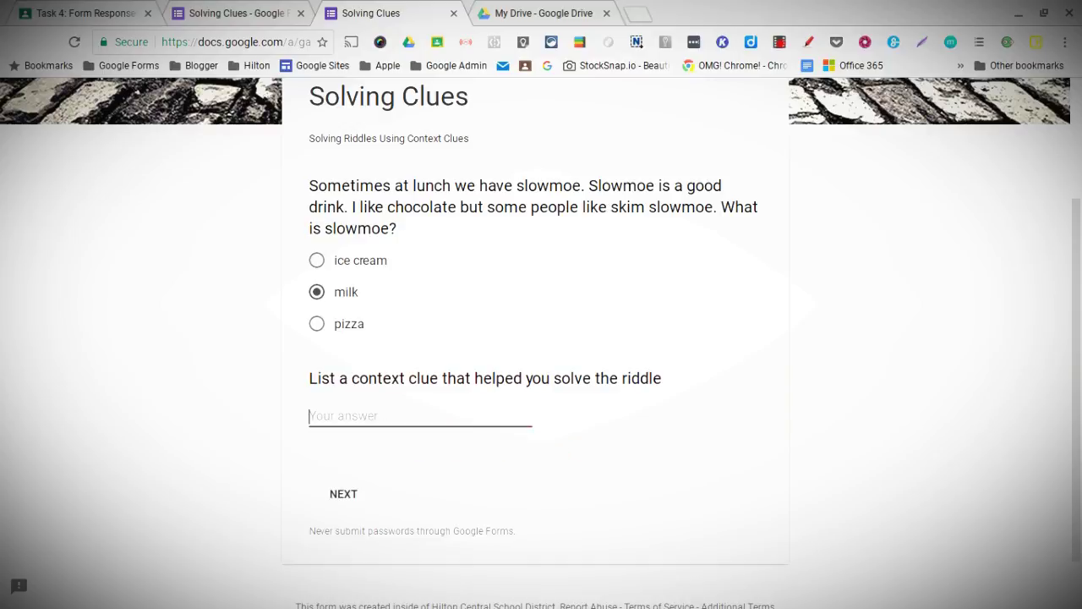
{"action": "type", "text": "drink"}
{"action": "left_click", "coordinate": [345, 510]}
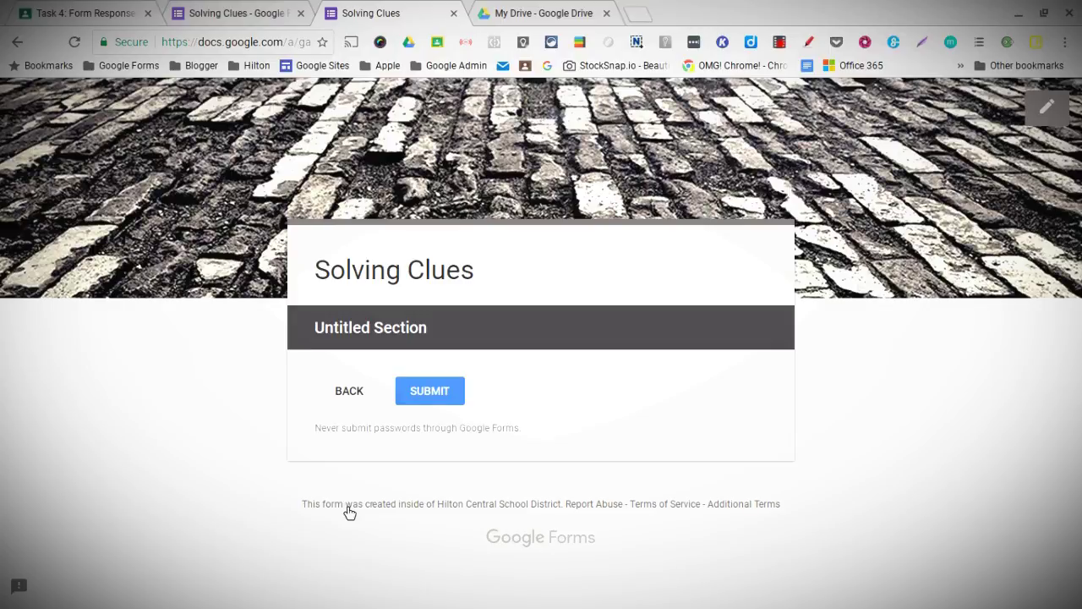
Append '( if you select this answer add 1)' to the ice cream choice
{"action": "left_click", "coordinate": [241, 8]}
{"action": "scroll", "coordinate": [411, 307], "scroll_direction": "down", "scroll_amount": 3}
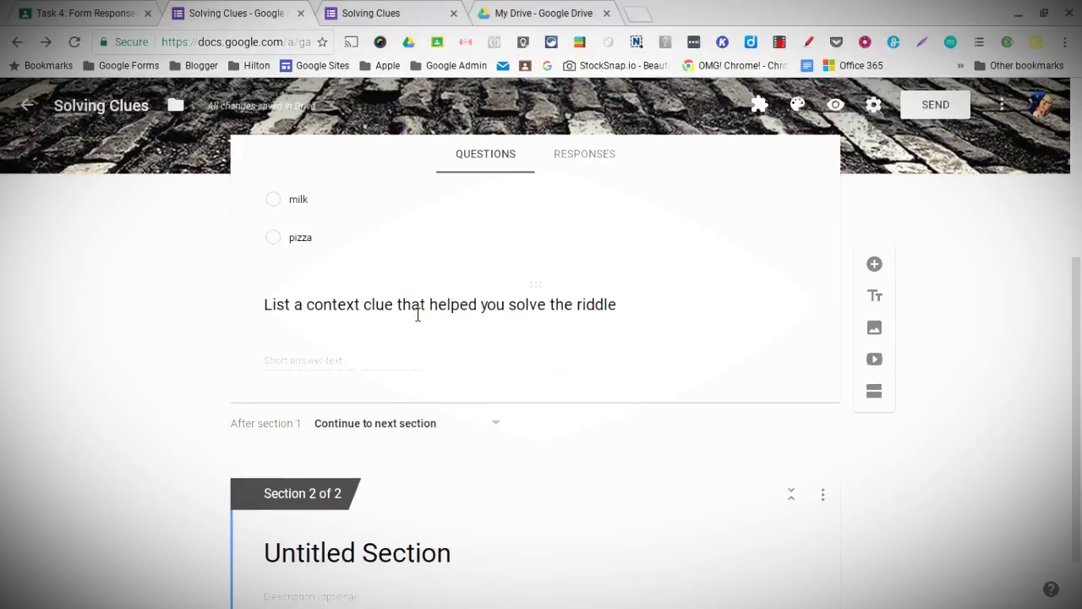
{"action": "scroll", "coordinate": [418, 314], "scroll_direction": "down", "scroll_amount": 1}
{"action": "scroll", "coordinate": [418, 309], "scroll_direction": "up", "scroll_amount": 3}
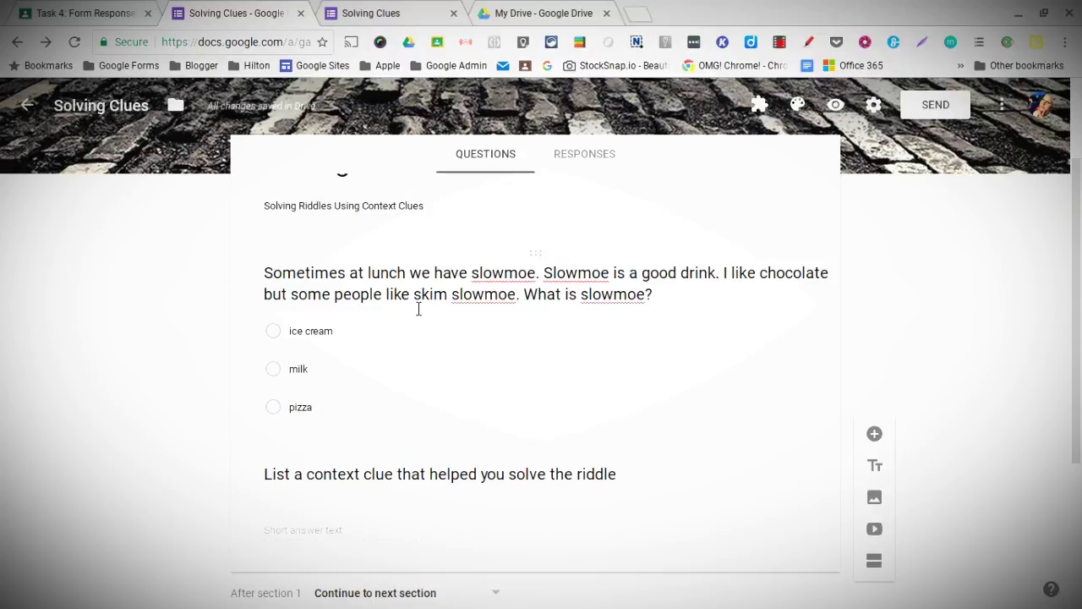
{"action": "left_click", "coordinate": [345, 339]}
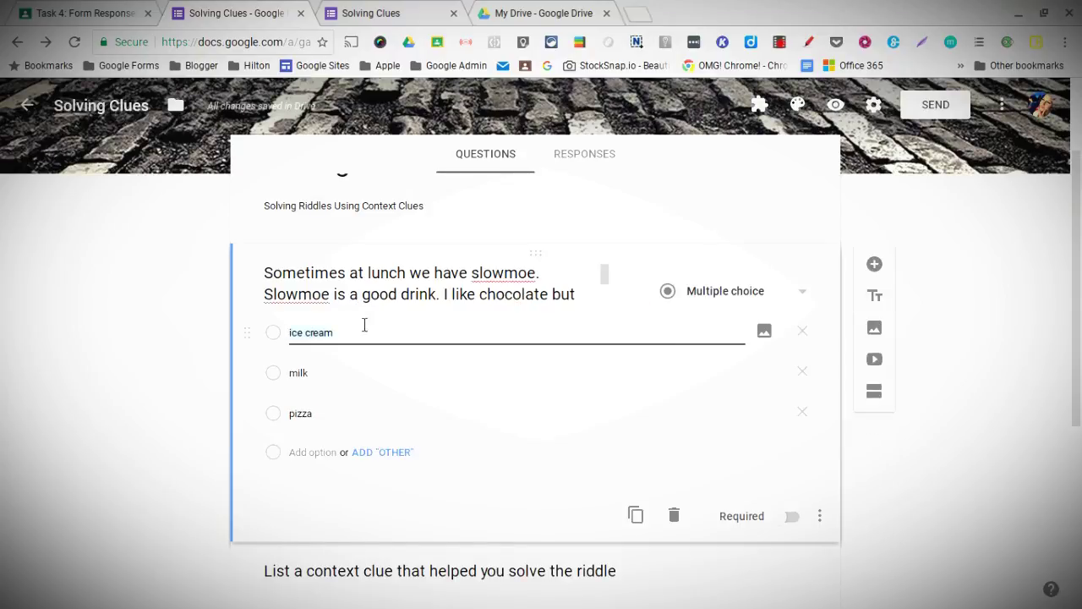
{"action": "left_click", "coordinate": [368, 335]}
{"action": "type", "text": "( if you select this answ"}
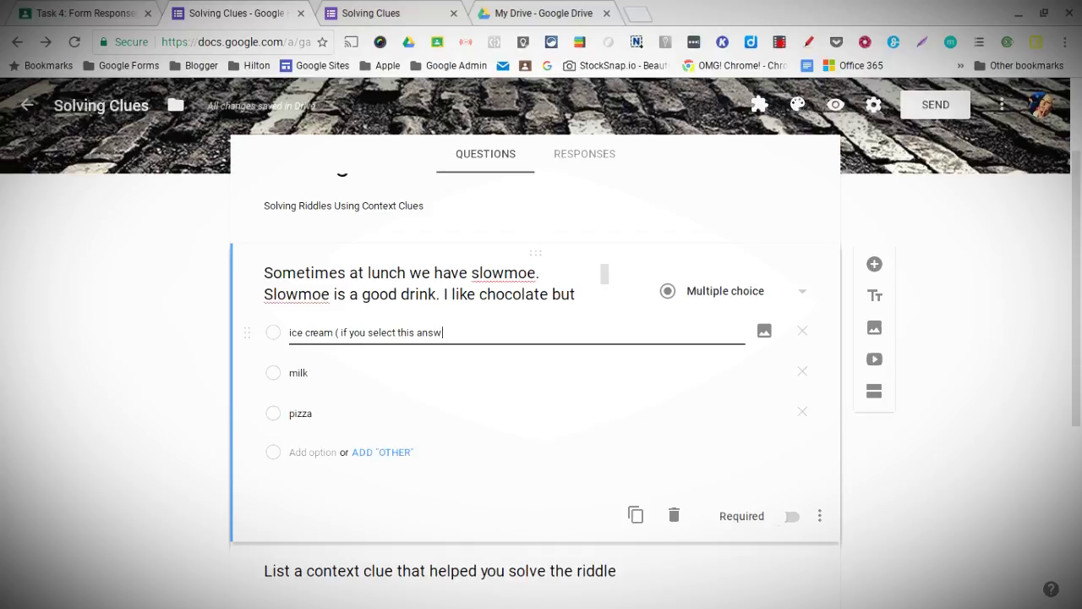
{"action": "type", "text": "re"}
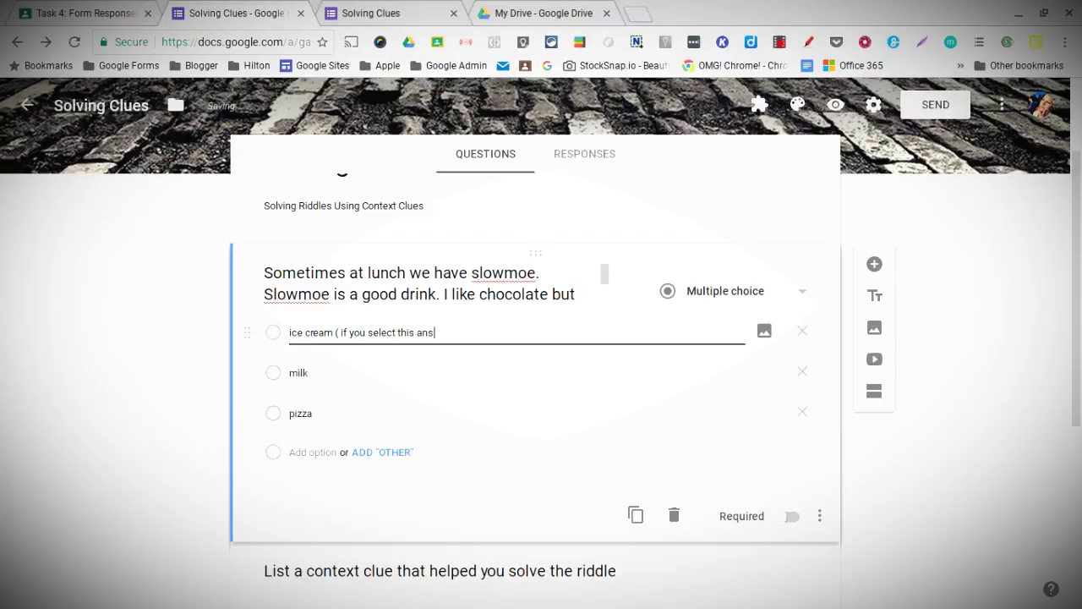
{"action": "type", "text": " add 1)"}
{"action": "left_click_drag", "start_coordinate": [484, 332], "coordinate": [347, 338]}
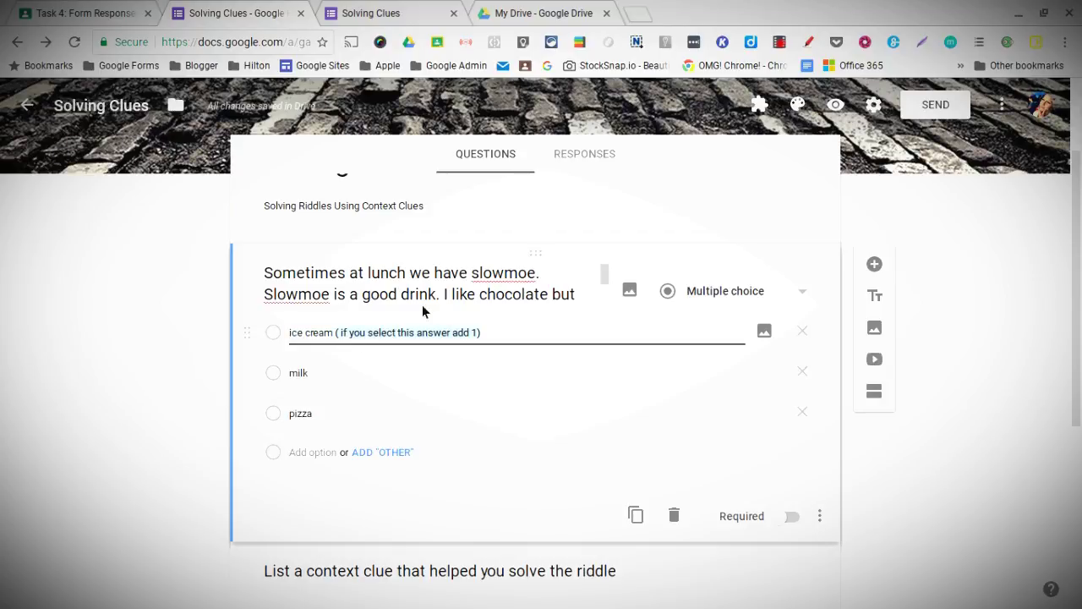
Add the same label to milk and pizza, with points 2 and 3
{"action": "left_click", "coordinate": [361, 379]}
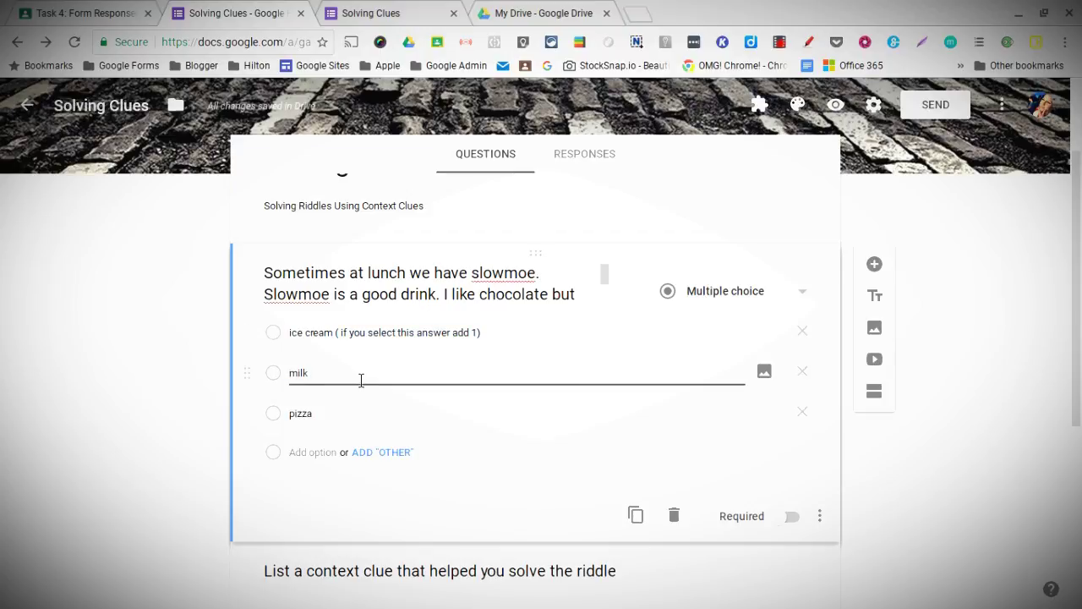
{"action": "type", "text": "( if you select this answer add 1)"}
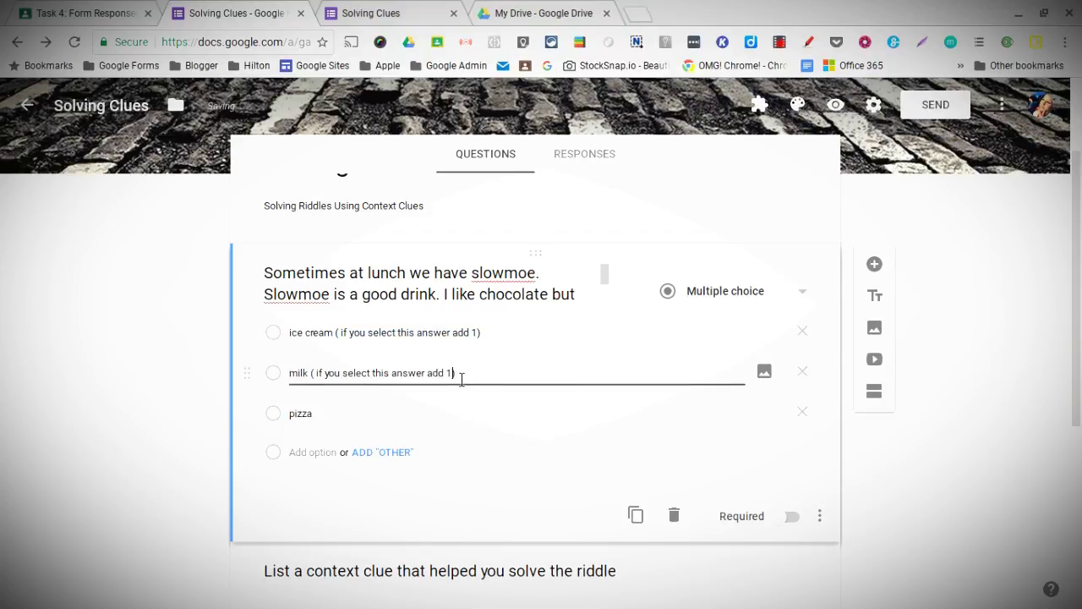
{"action": "key", "text": "Left"}
{"action": "key", "text": "BackSpace"}
{"action": "type", "text": "2"}
{"action": "left_click", "coordinate": [413, 416]}
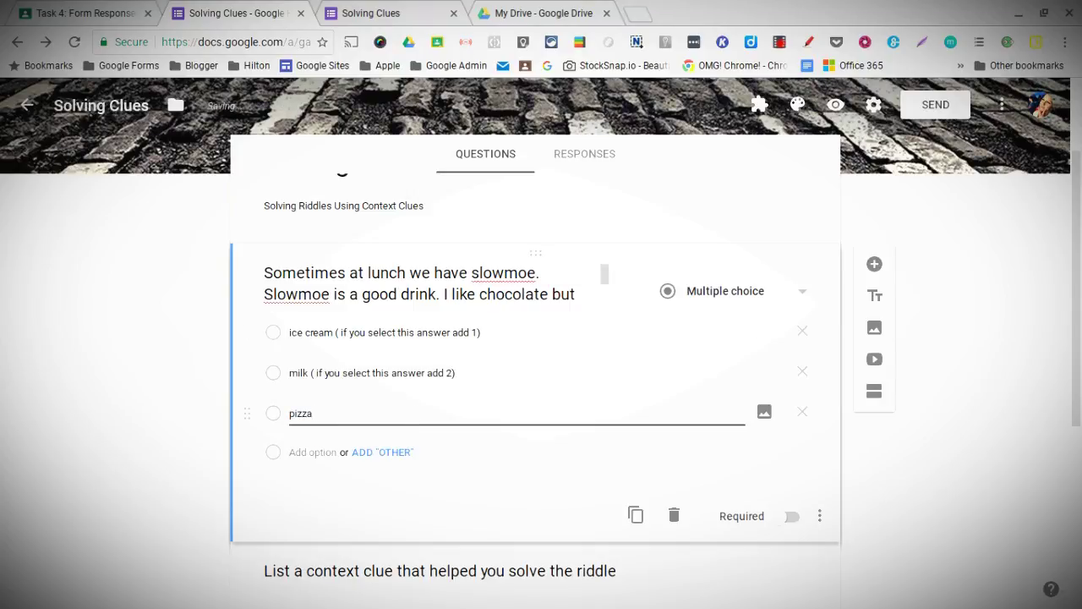
{"action": "type", "text": "( if you select this answer add 1)"}
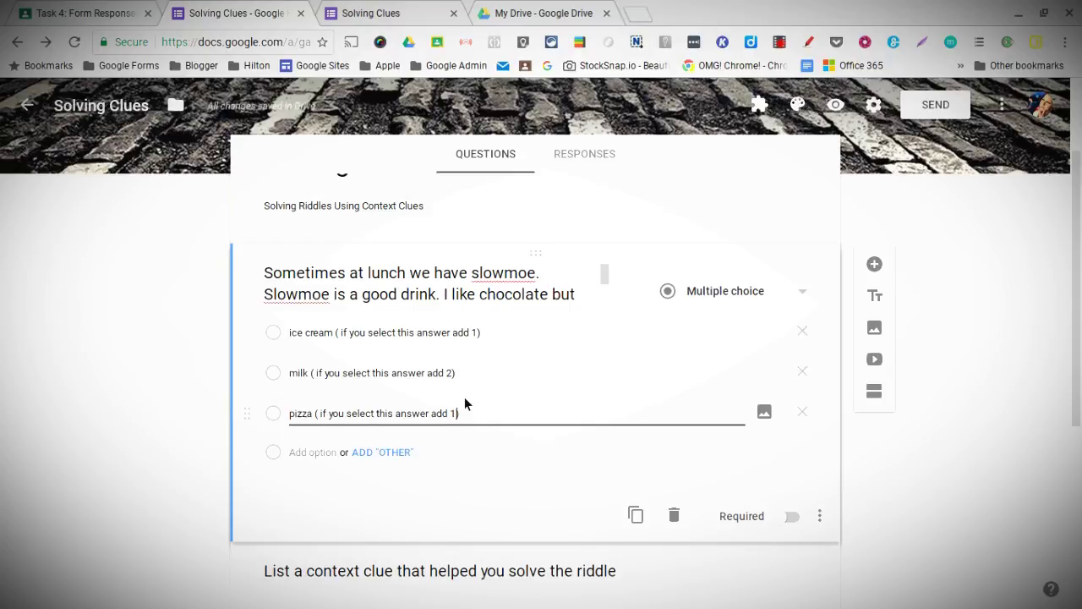
{"action": "key", "text": "Left"}
{"action": "key", "text": "BackSpace"}
{"action": "type", "text": "3"}
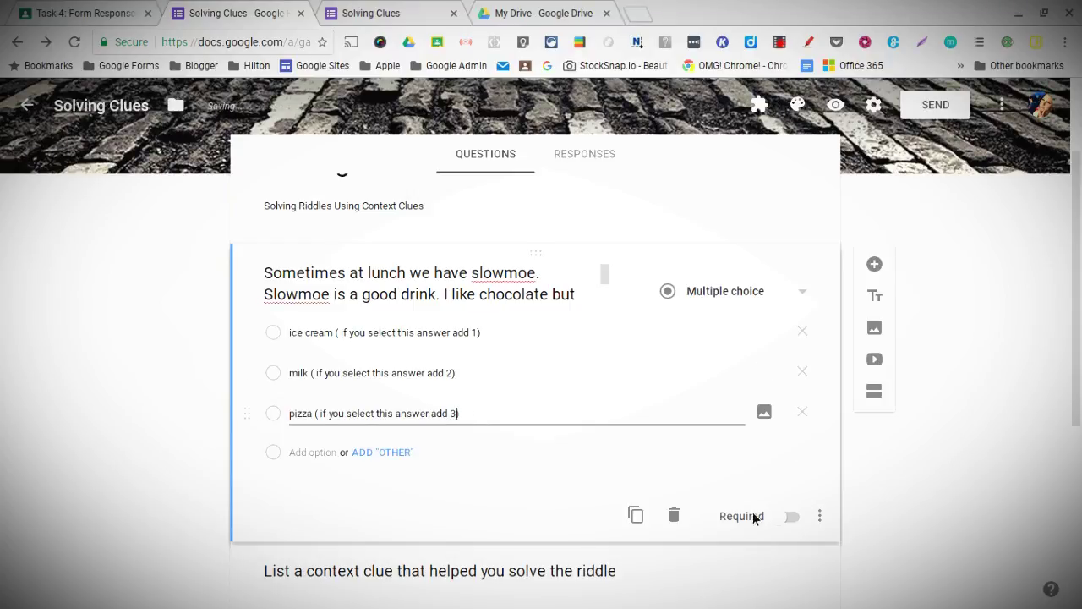
Duplicate the slowmoe riddle question and bring up the con5.pdf worksheet
{"action": "left_click", "coordinate": [639, 516]}
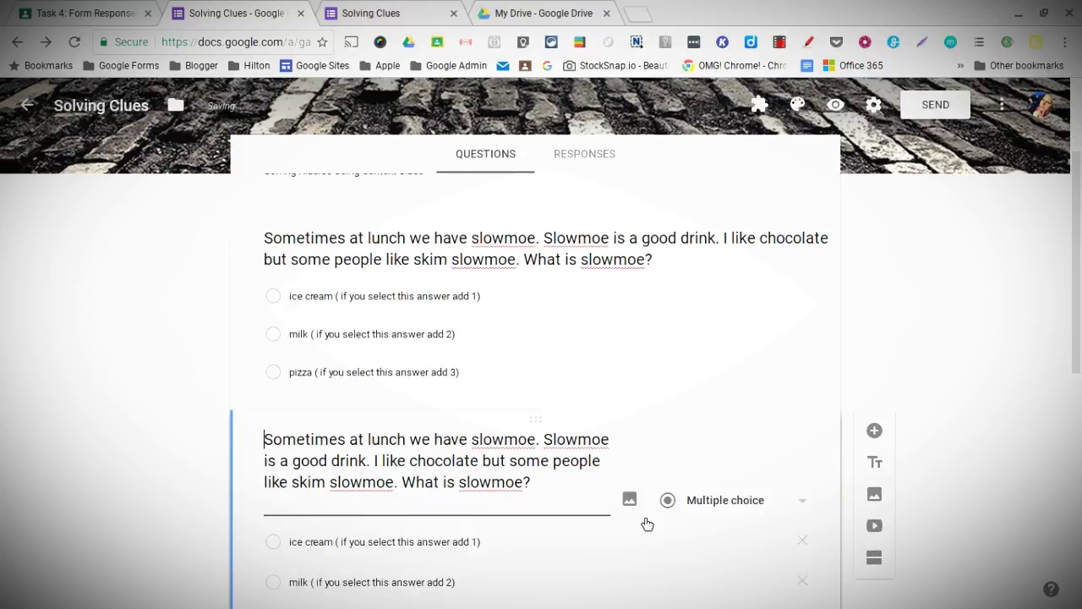
{"action": "left_click", "coordinate": [377, 13]}
{"action": "left_click", "coordinate": [501, 11]}
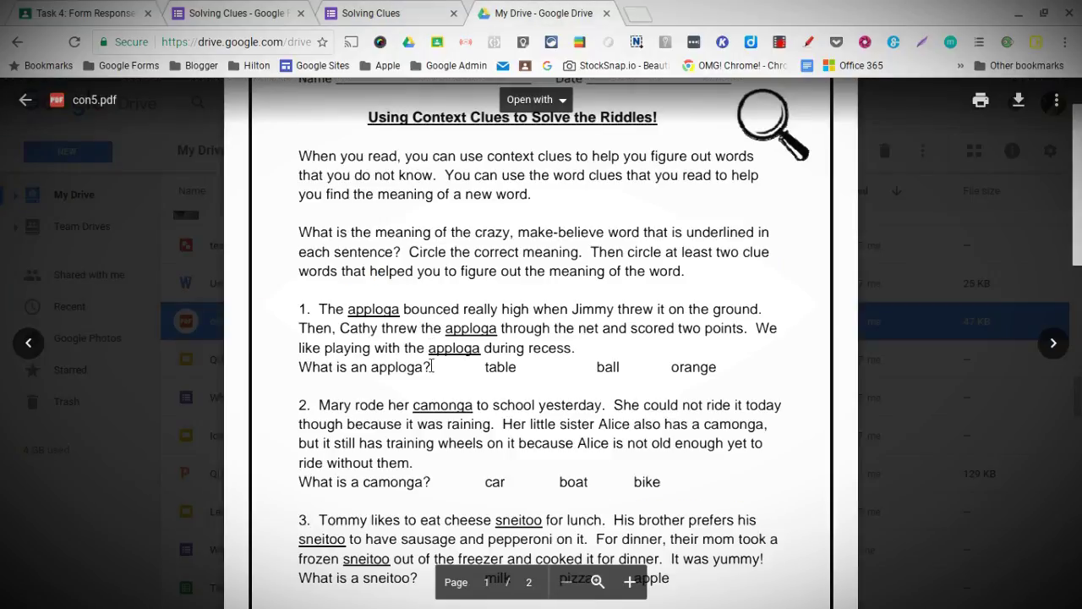
Select riddle 2 about Mary's camonga in the con5.pdf preview
{"action": "scroll", "coordinate": [432, 365], "scroll_direction": "down", "scroll_amount": 1}
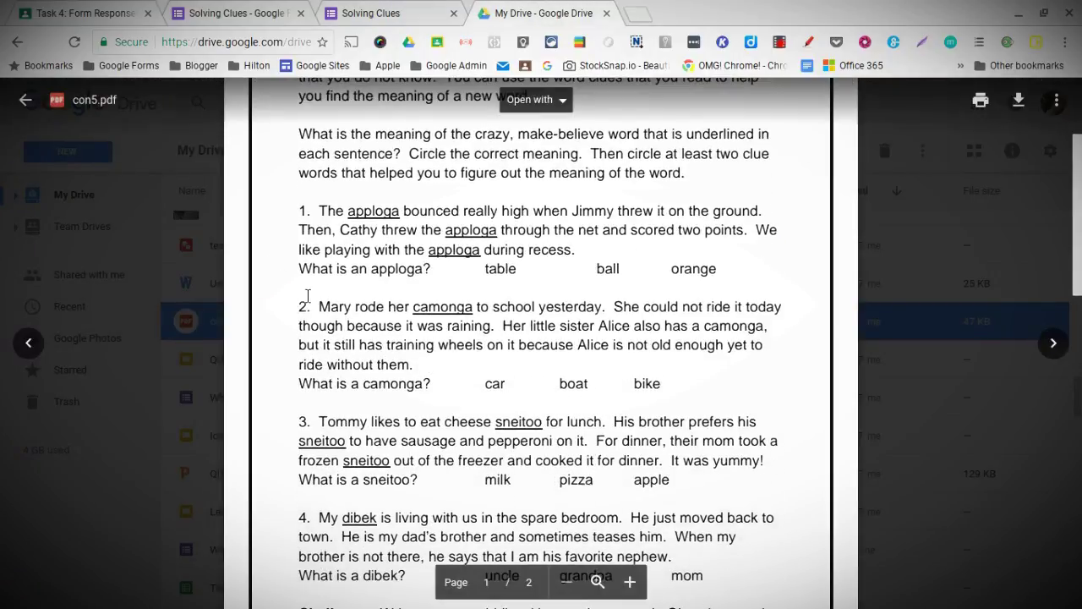
{"action": "left_click_drag", "start_coordinate": [325, 308], "coordinate": [438, 389]}
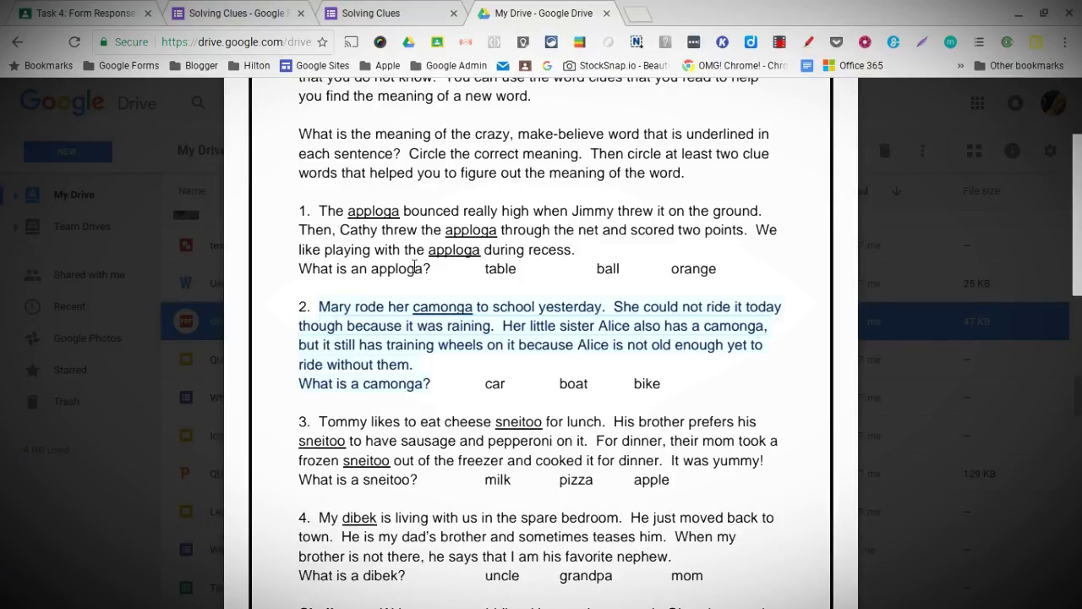
Paste the camonga riddle over the duplicated question and fix two missing spaces
{"action": "left_click", "coordinate": [255, 17]}
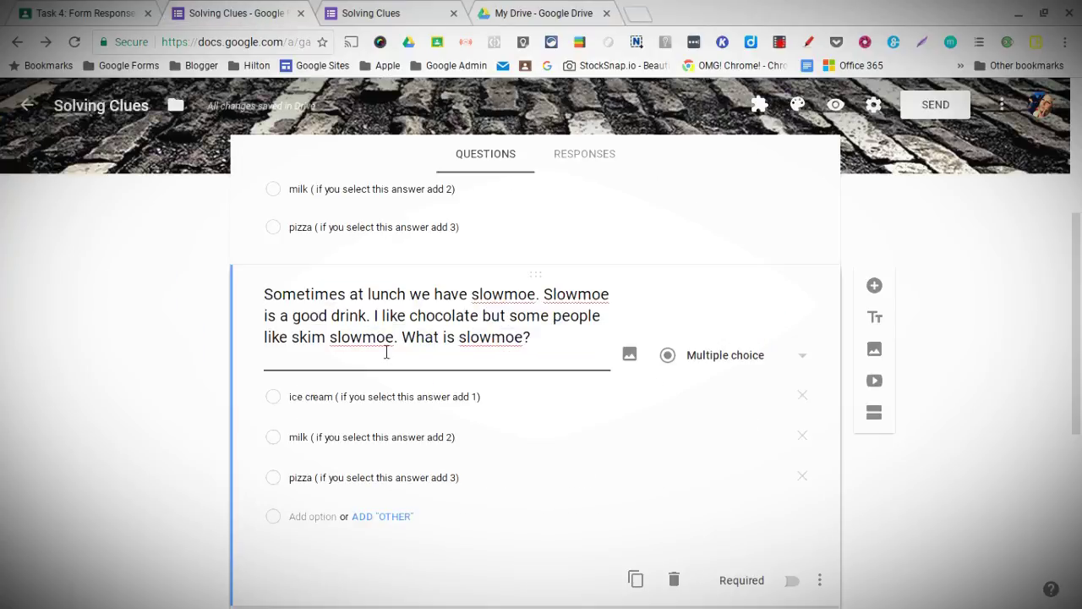
{"action": "left_click_drag", "start_coordinate": [560, 346], "coordinate": [262, 300]}
{"action": "type", "text": "Mary rode her camonga to school yesterday. She could not ride it todaythough because it was raining. Her little sister Alice also has a camonga,but it still has training wheels on it because Alice is not old enough yet toride without them.What is a camonga?"}
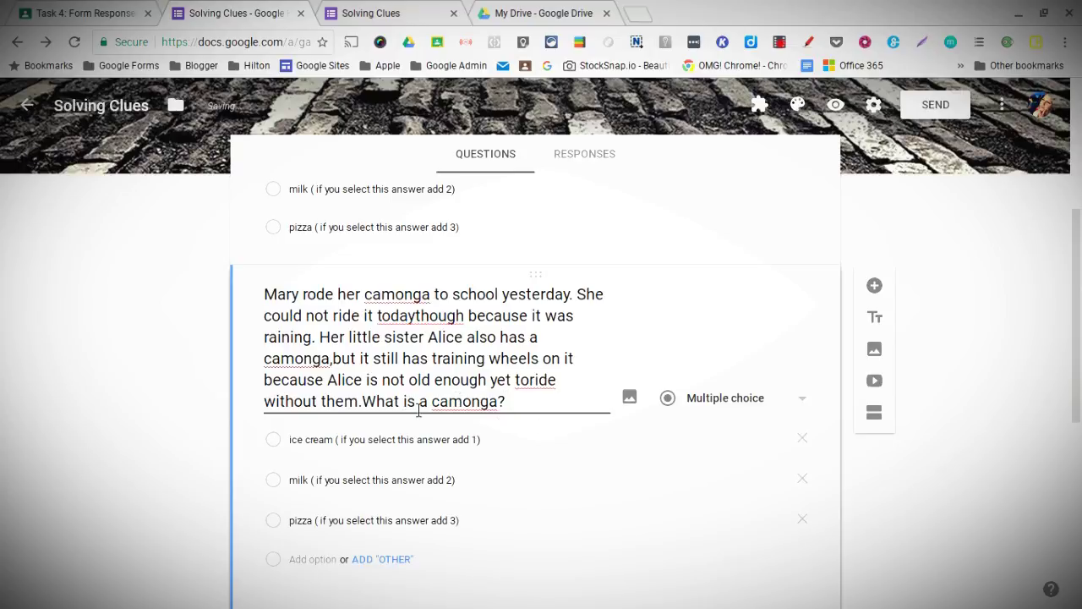
{"action": "left_click", "coordinate": [338, 359]}
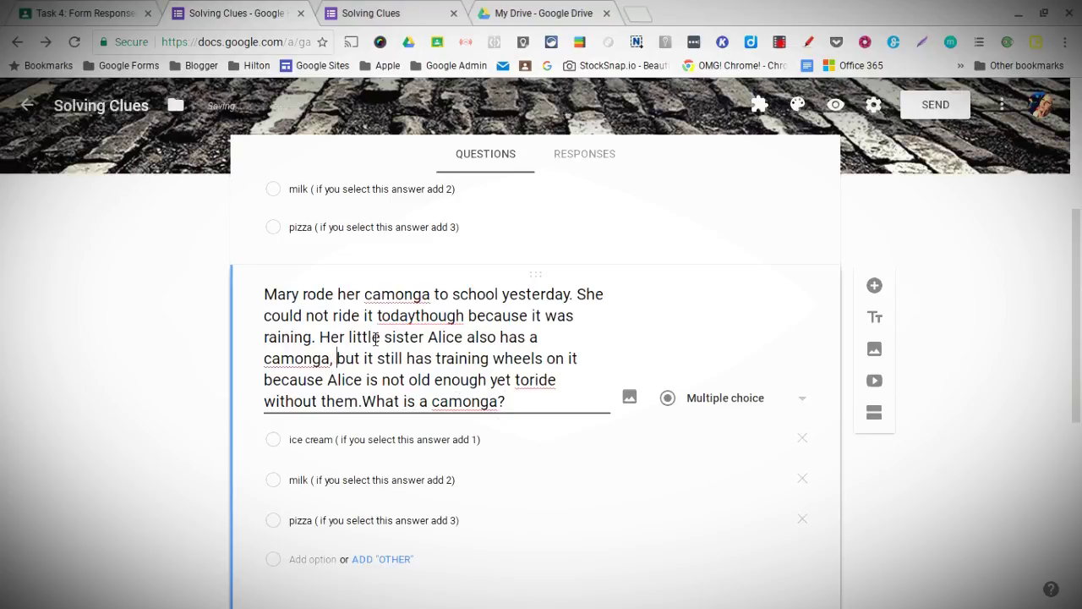
{"action": "left_click", "coordinate": [417, 315]}
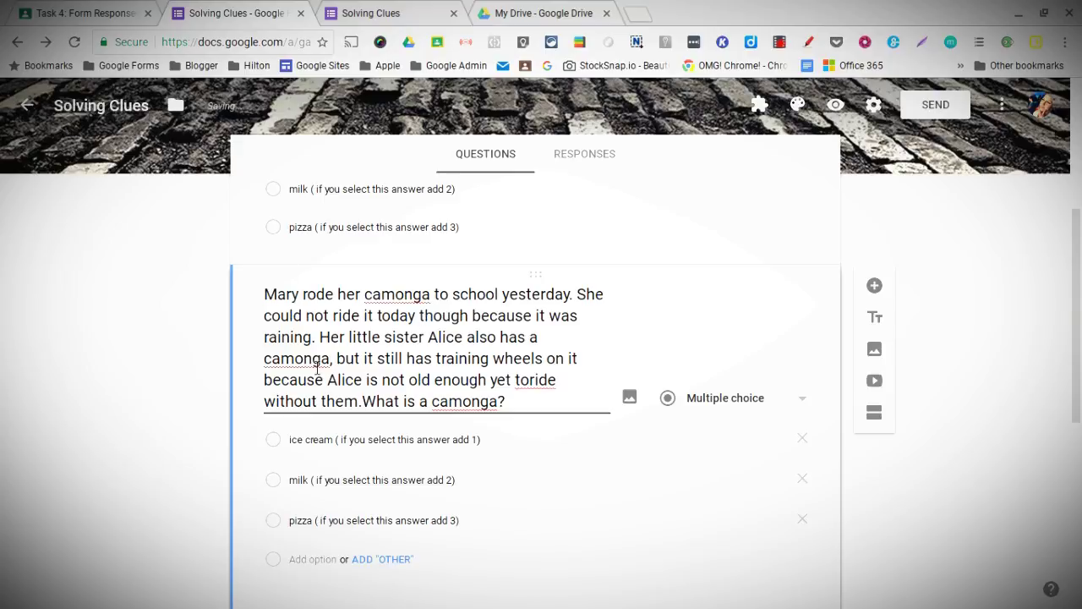
{"action": "scroll", "coordinate": [406, 338], "scroll_direction": "down", "scroll_amount": 1}
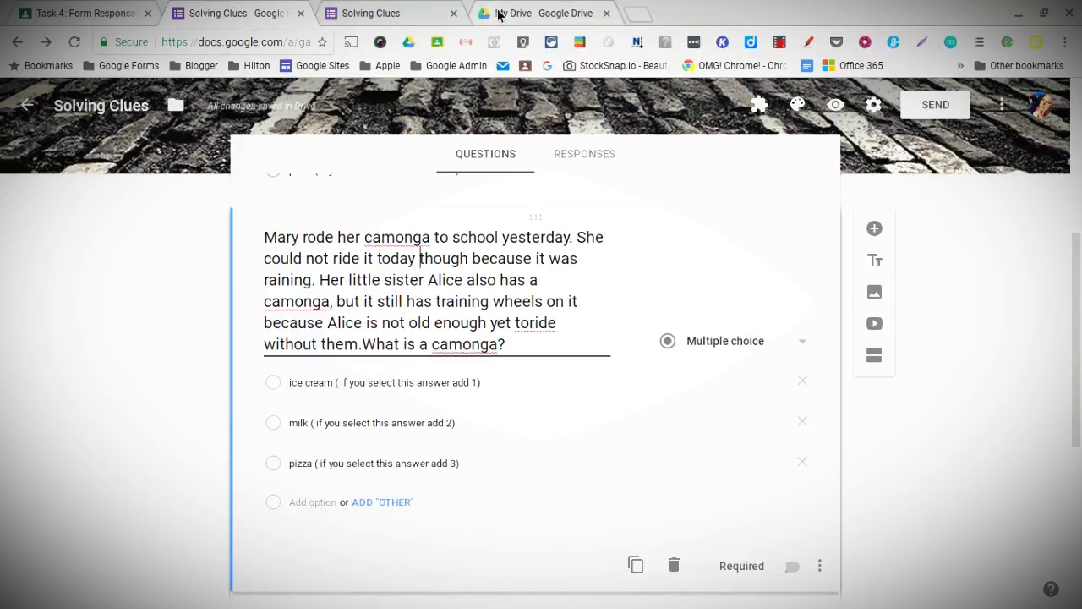
Check the form in preview, then leave it and return to the editor
{"action": "left_click", "coordinate": [405, 8]}
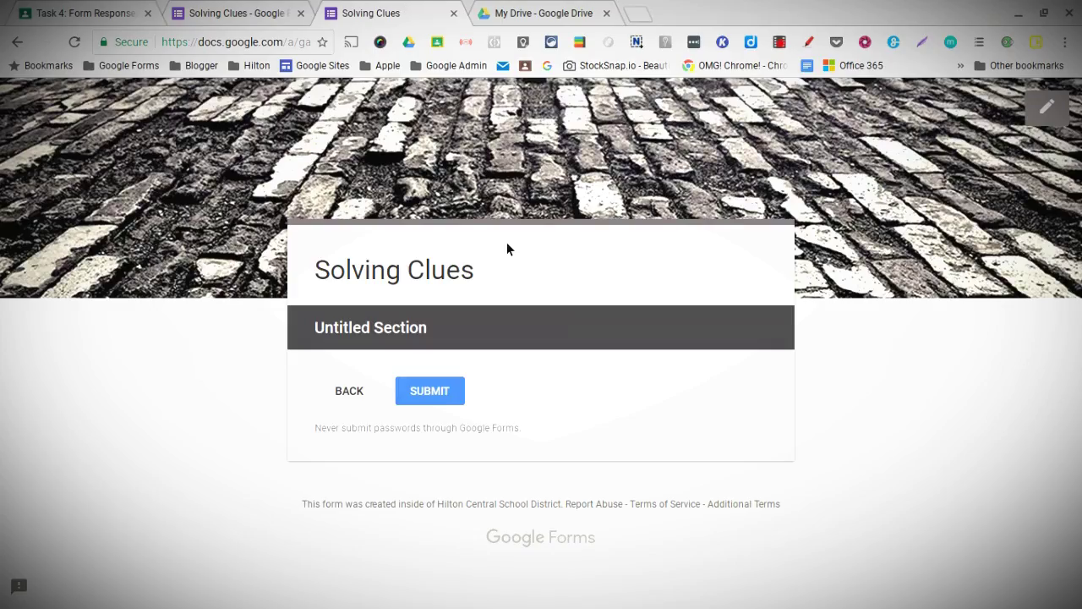
{"action": "left_click", "coordinate": [454, 14]}
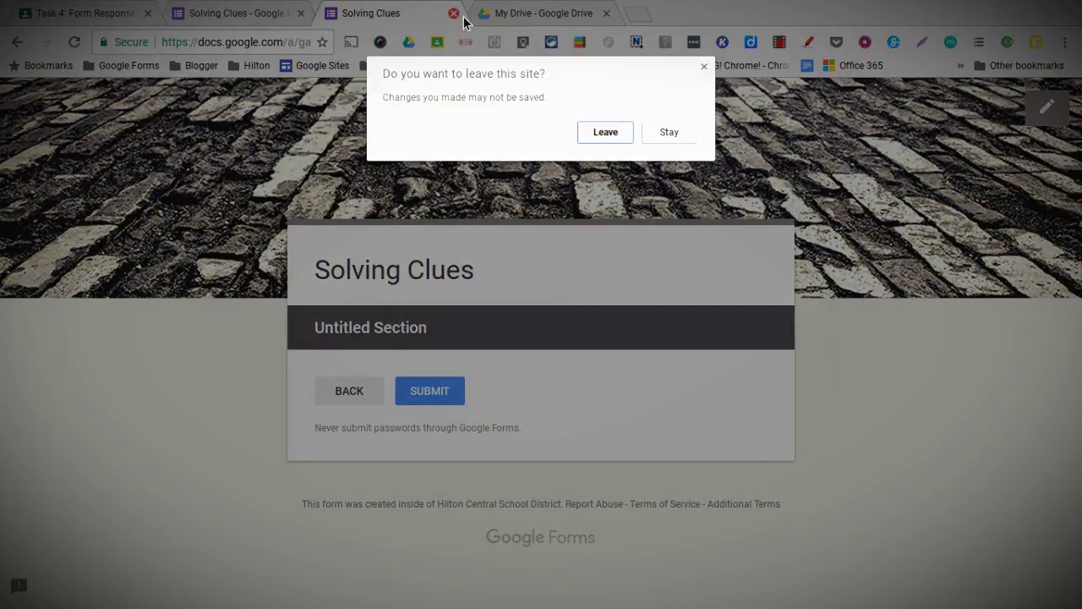
{"action": "left_click", "coordinate": [605, 132]}
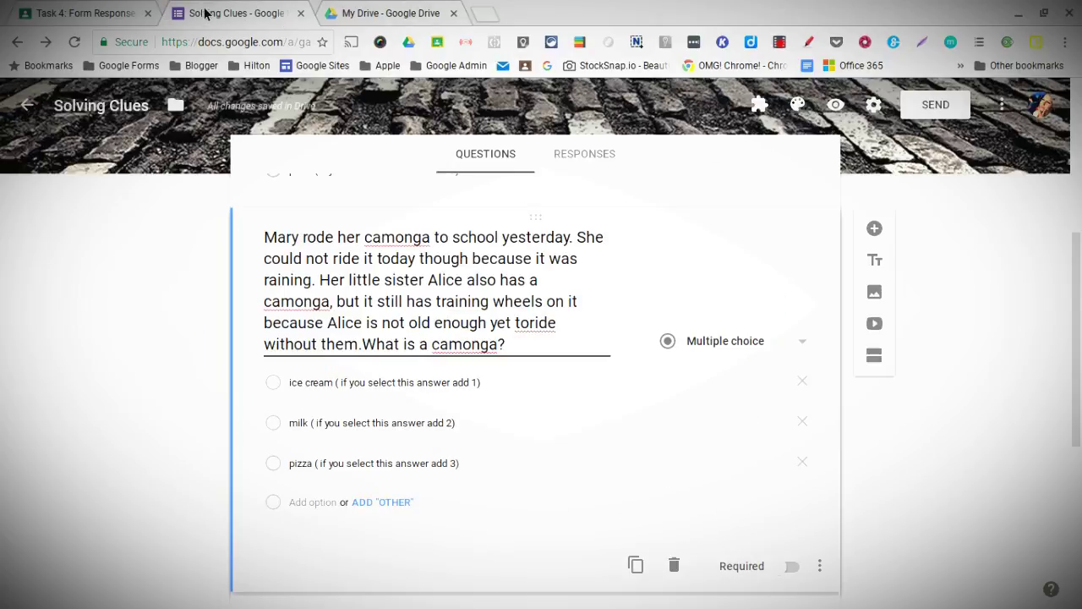
{"action": "left_click", "coordinate": [196, 13]}
Rename the first two choices to car and boat, keeping their add 1 and add 2 labels
{"action": "left_click", "coordinate": [343, 392]}
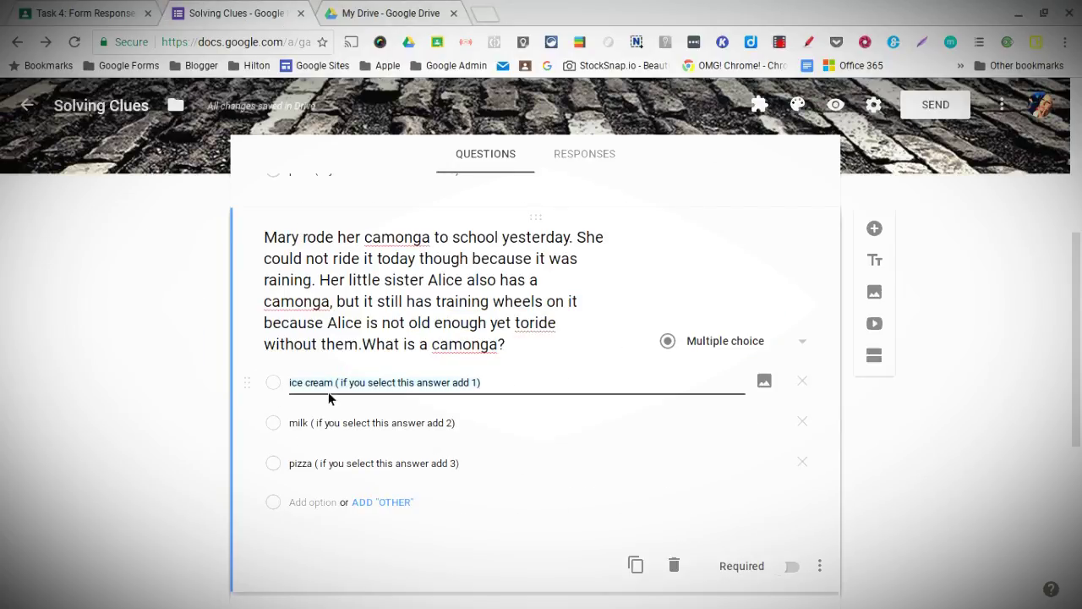
{"action": "left_click", "coordinate": [342, 391]}
{"action": "key", "text": "BackSpace"}
{"action": "key", "text": "BackSpace"}
{"action": "key", "text": "BackSpace"}
{"action": "key", "text": "BackSpace"}
{"action": "key", "text": "BackSpace"}
{"action": "key", "text": "BackSpace"}
{"action": "key", "text": "BackSpace"}
{"action": "key", "text": "BackSpace"}
{"action": "key", "text": "BackSpace"}
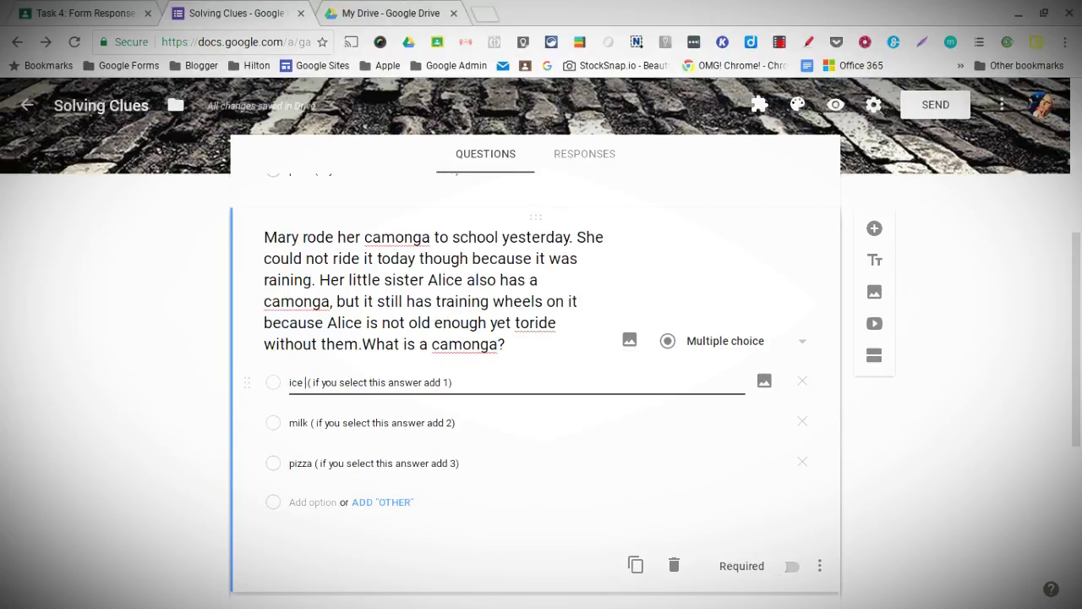
{"action": "type", "text": "Car"}
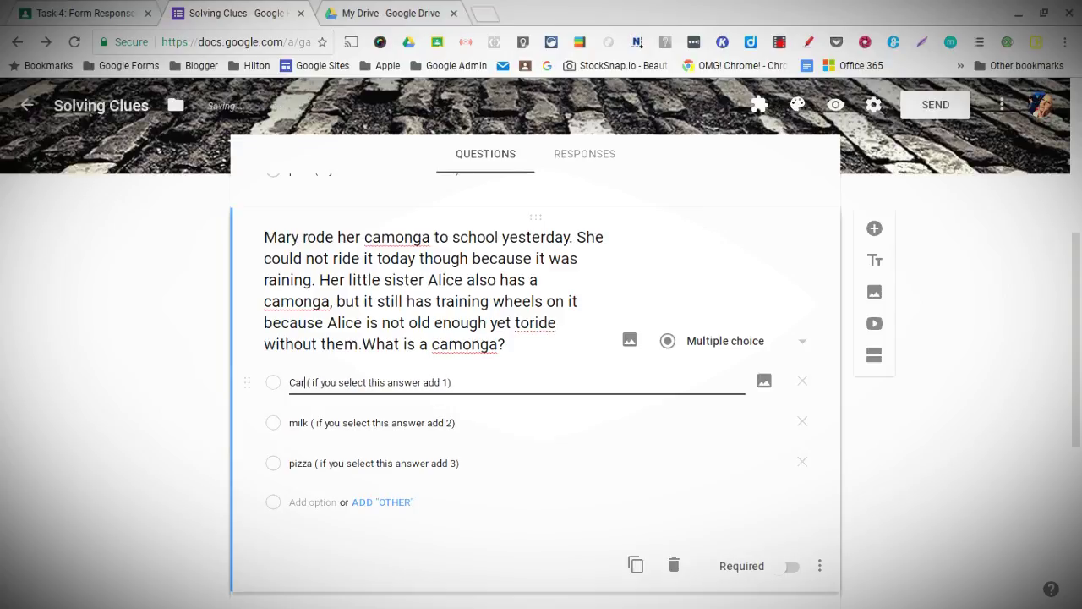
{"action": "double_click", "coordinate": [303, 389]}
{"action": "type", "text": "car"}
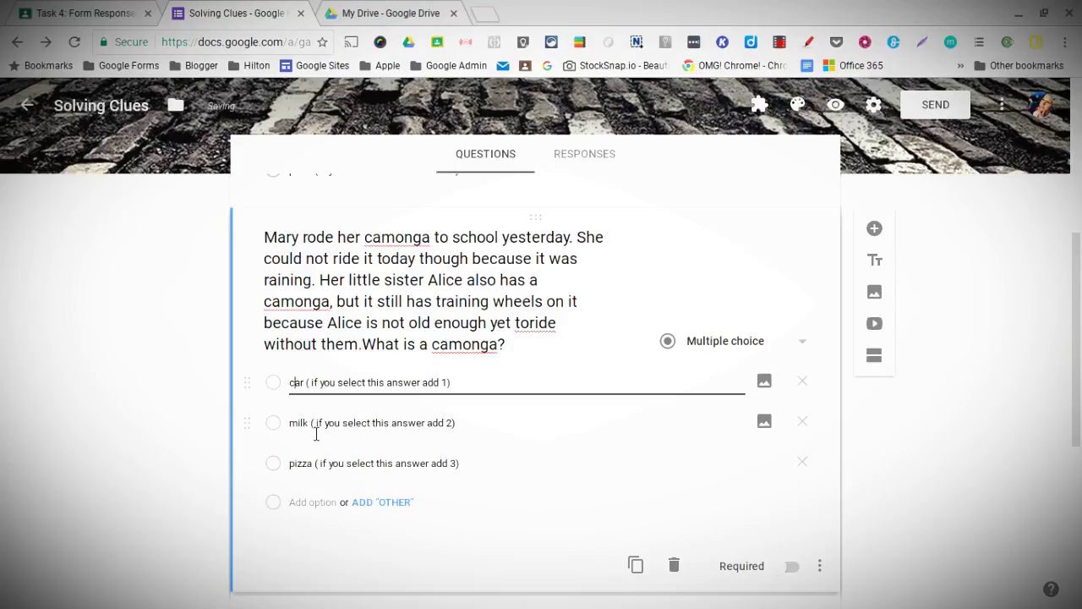
{"action": "left_click", "coordinate": [317, 433]}
{"action": "left_click", "coordinate": [313, 423]}
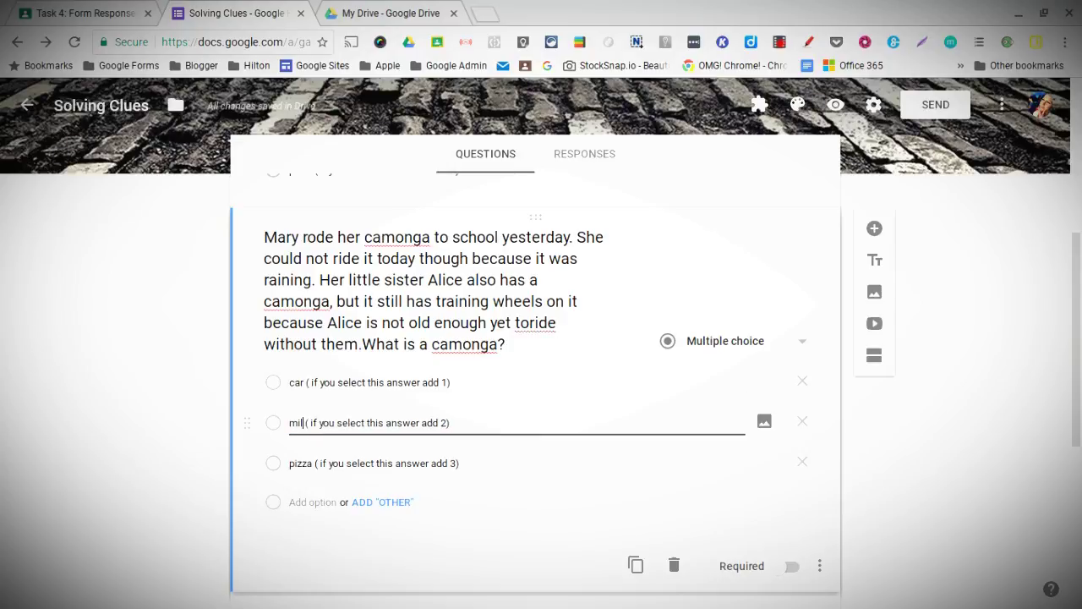
{"action": "key", "text": "BackSpace"}
{"action": "key", "text": "BackSpace"}
{"action": "key", "text": "BackSpace"}
{"action": "key", "text": "BackSpace"}
{"action": "key", "text": "BackSpace"}
{"action": "type", "text": "boat"}
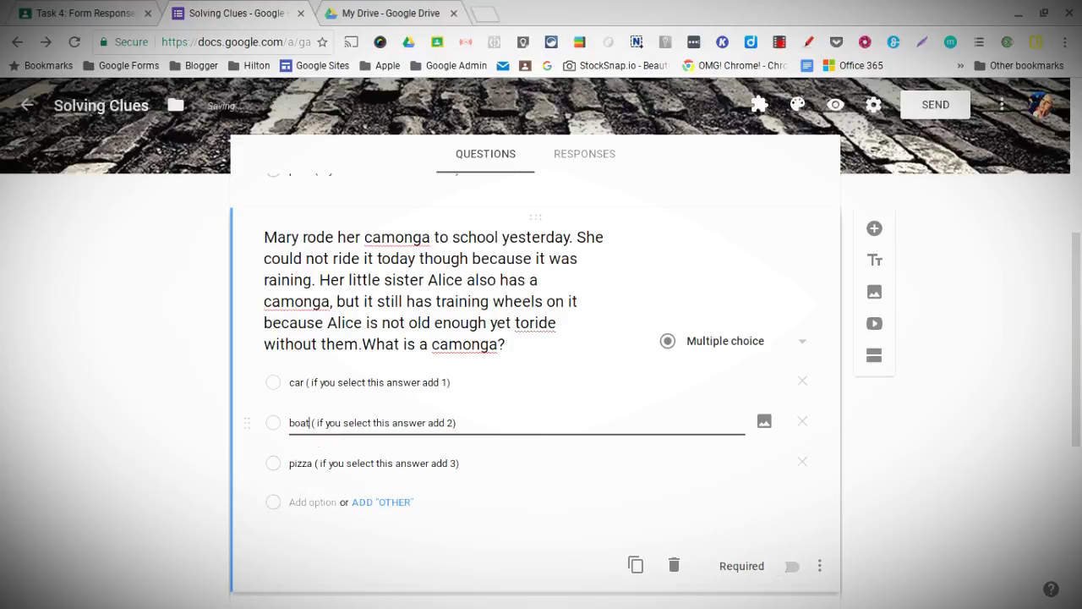
Replace the third choice with bike, labelled '( if you select this answer add 3)'
{"action": "left_click", "coordinate": [322, 468]}
{"action": "key", "text": "ctrl+a"}
{"action": "key", "text": "BackSpace"}
{"action": "key", "text": "BackSpace"}
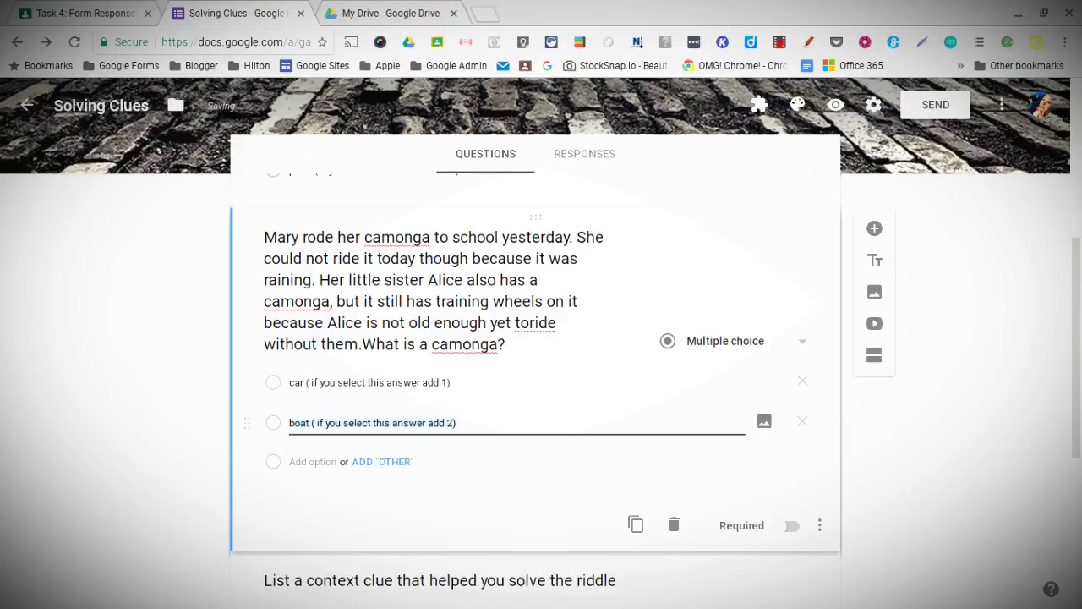
{"action": "key", "text": "Return"}
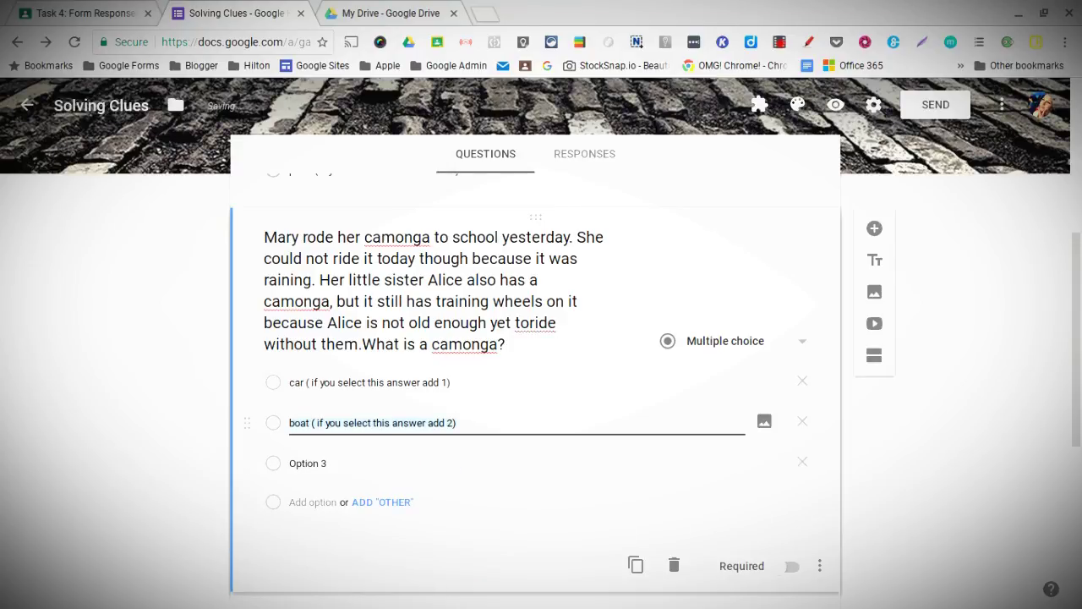
{"action": "type", "text": "pizza ( if you select this answer add 3)"}
{"action": "left_click", "coordinate": [322, 471]}
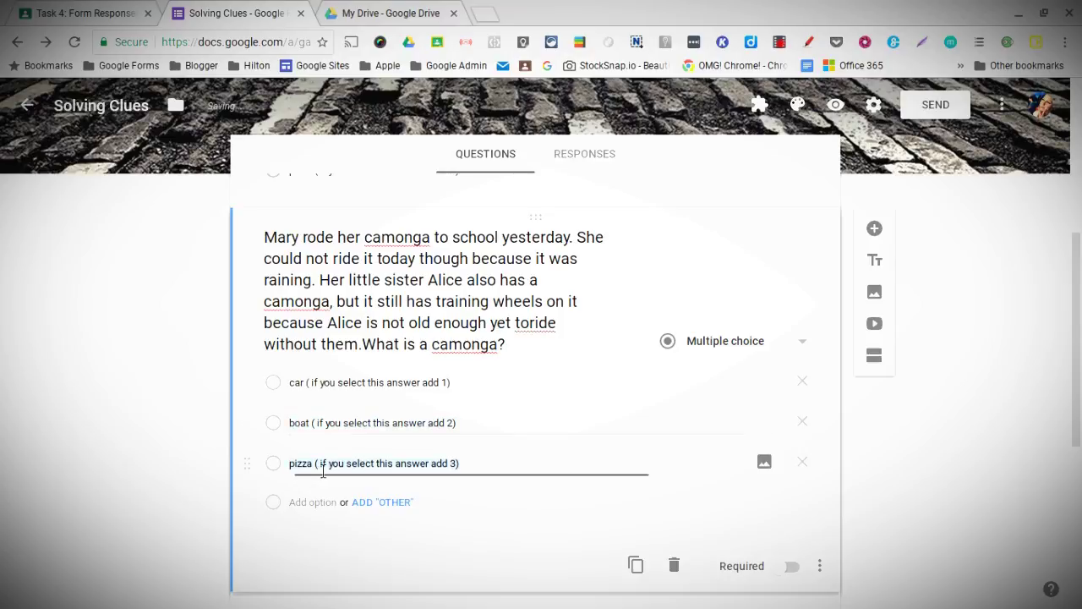
{"action": "key", "text": "BackSpace"}
{"action": "key", "text": "BackSpace"}
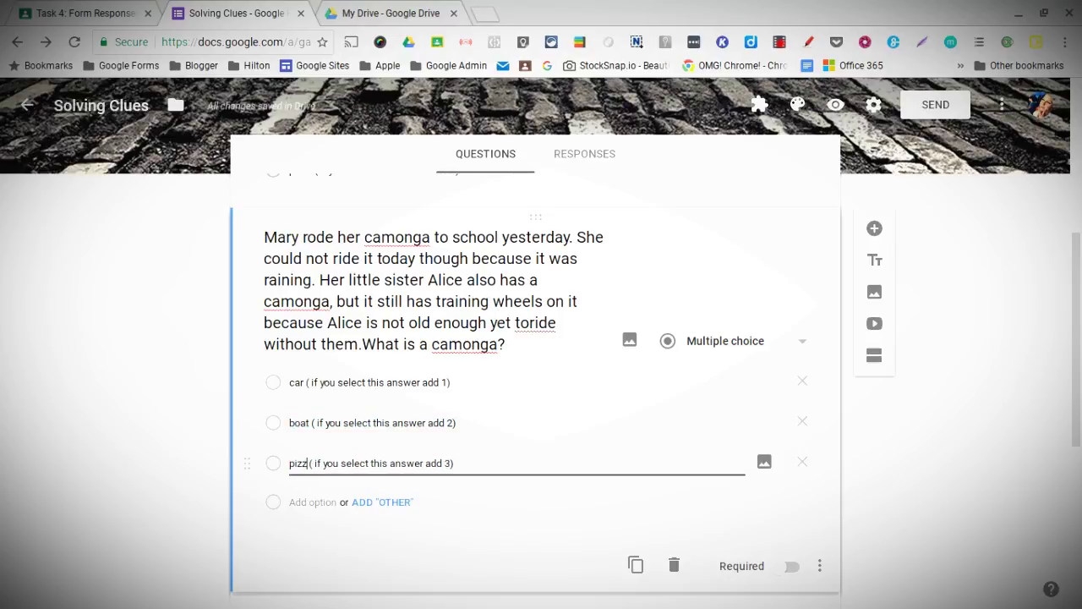
{"action": "key", "text": "BackSpace"}
{"action": "key", "text": "BackSpace"}
{"action": "key", "text": "BackSpace"}
{"action": "key", "text": "BackSpace"}
{"action": "type", "text": "bl"}
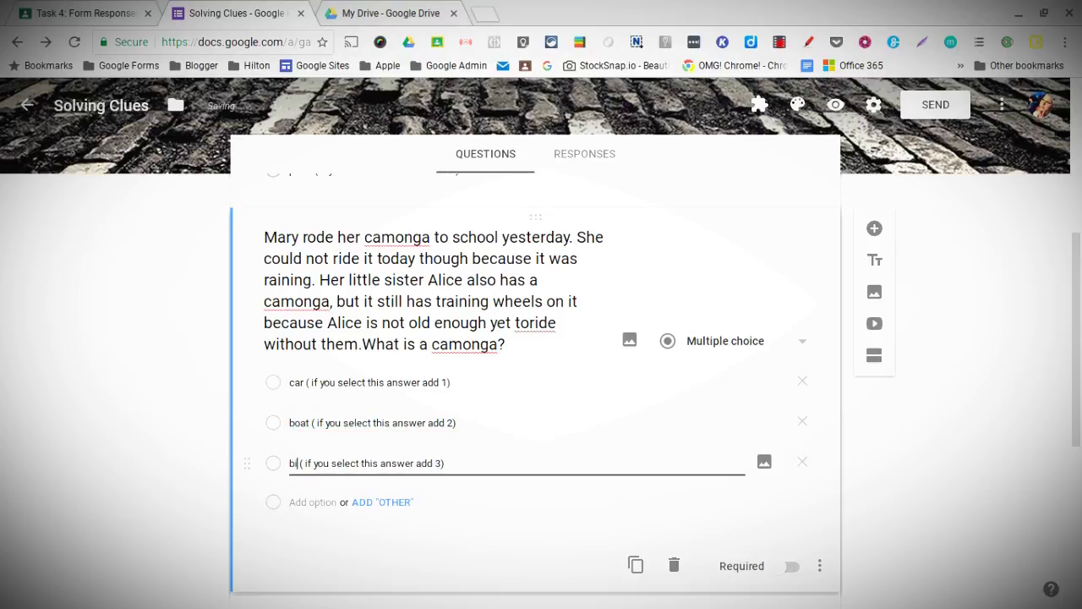
{"action": "type", "text": "ke"}
{"action": "scroll", "coordinate": [472, 361], "scroll_direction": "down", "scroll_amount": 3}
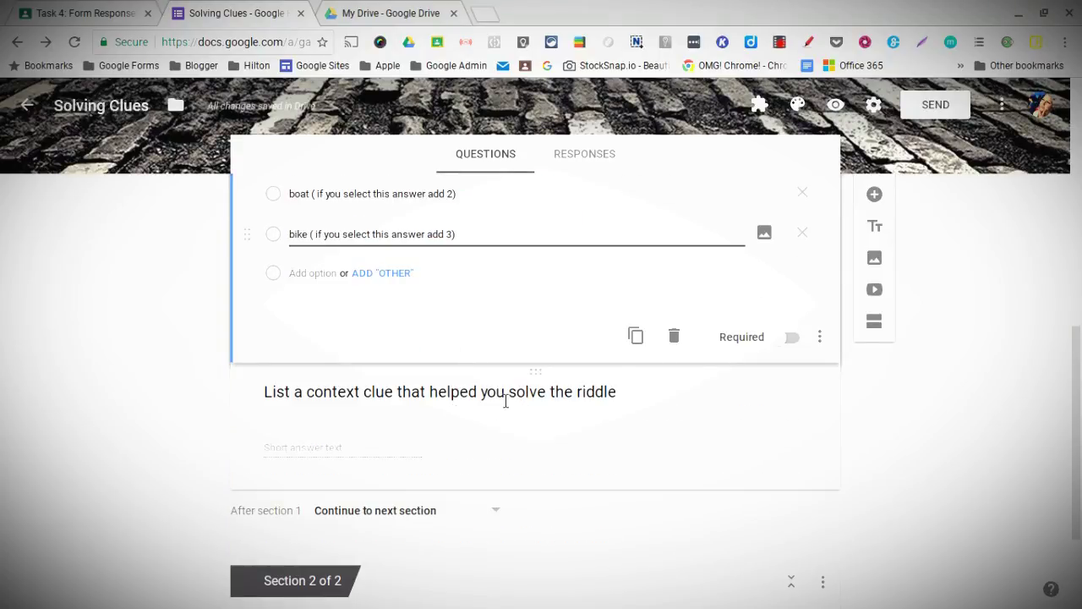
Replace the 'List a context clue' title with 'Add up all your answers and put the number below'
{"action": "left_click", "coordinate": [489, 395]}
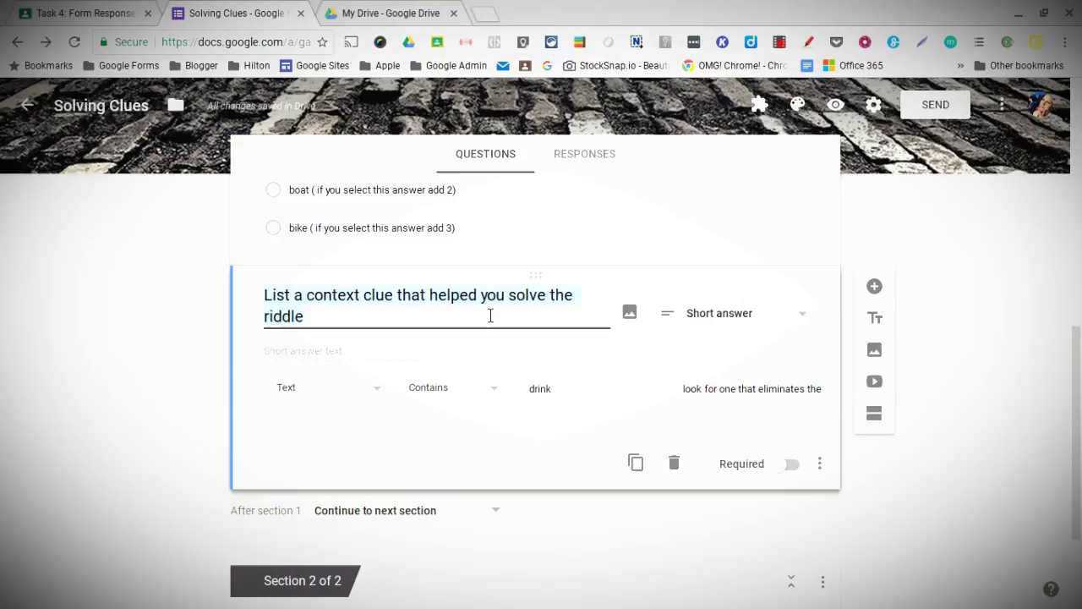
{"action": "type", "text": "Add u"}
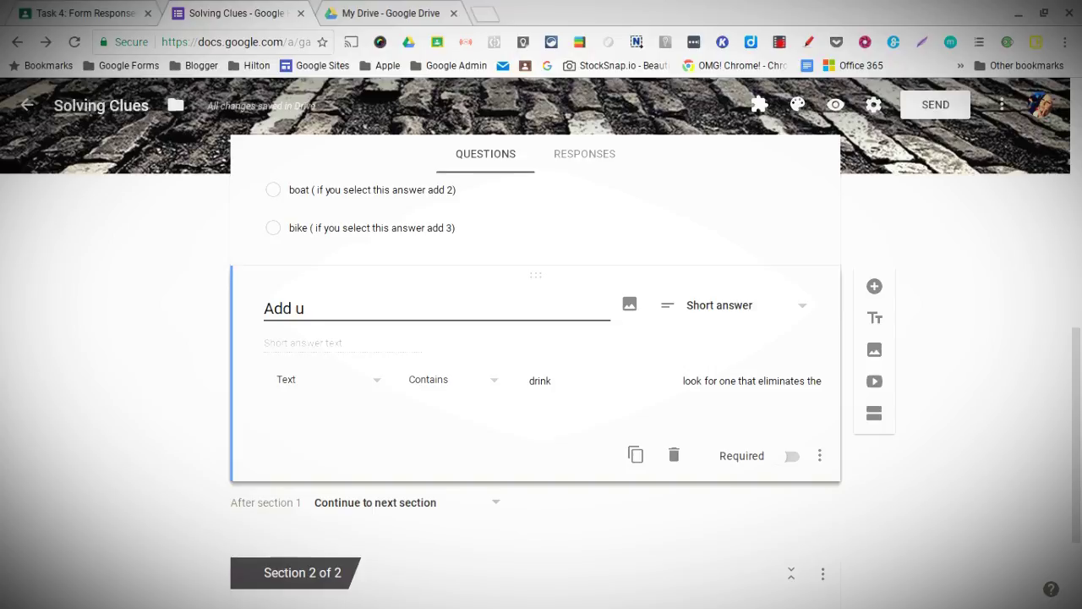
{"action": "type", "text": "p all your anse"}
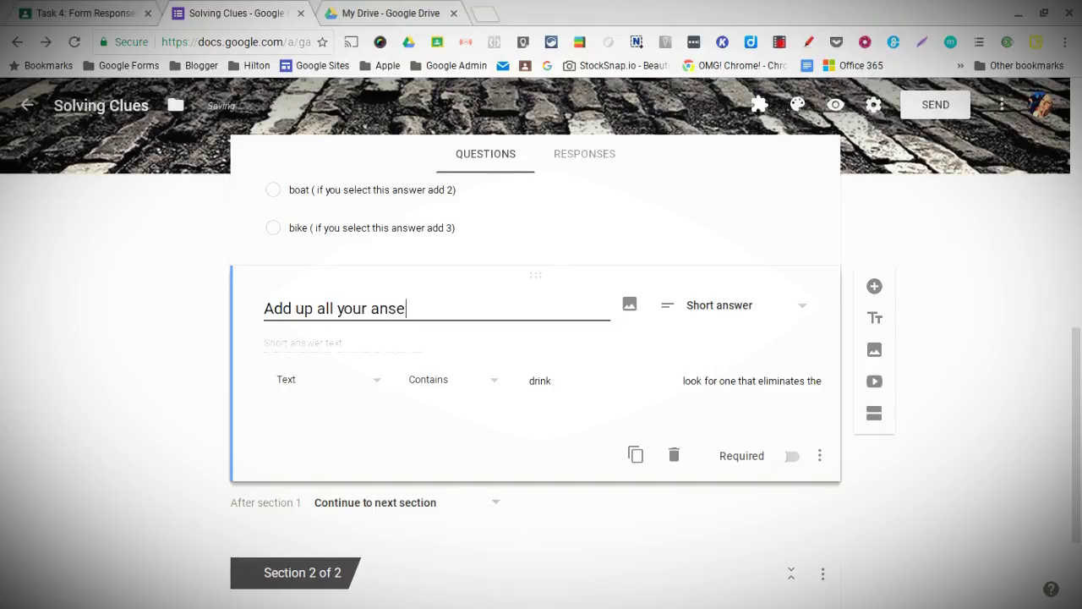
{"action": "key", "text": "BackSpace"}
{"action": "type", "text": "wers and put the number "}
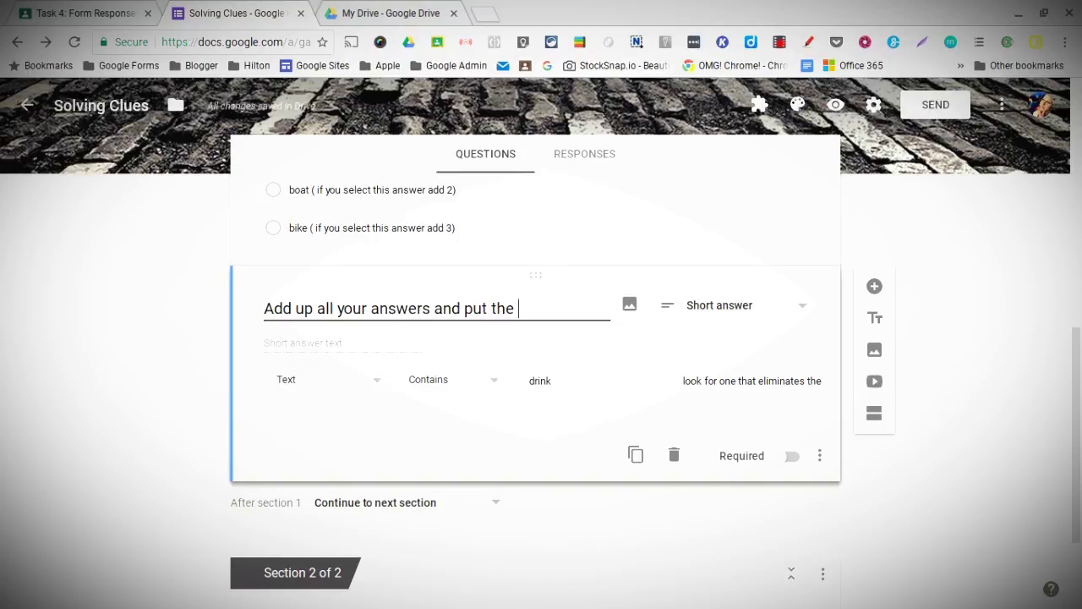
{"action": "type", "text": "below"}
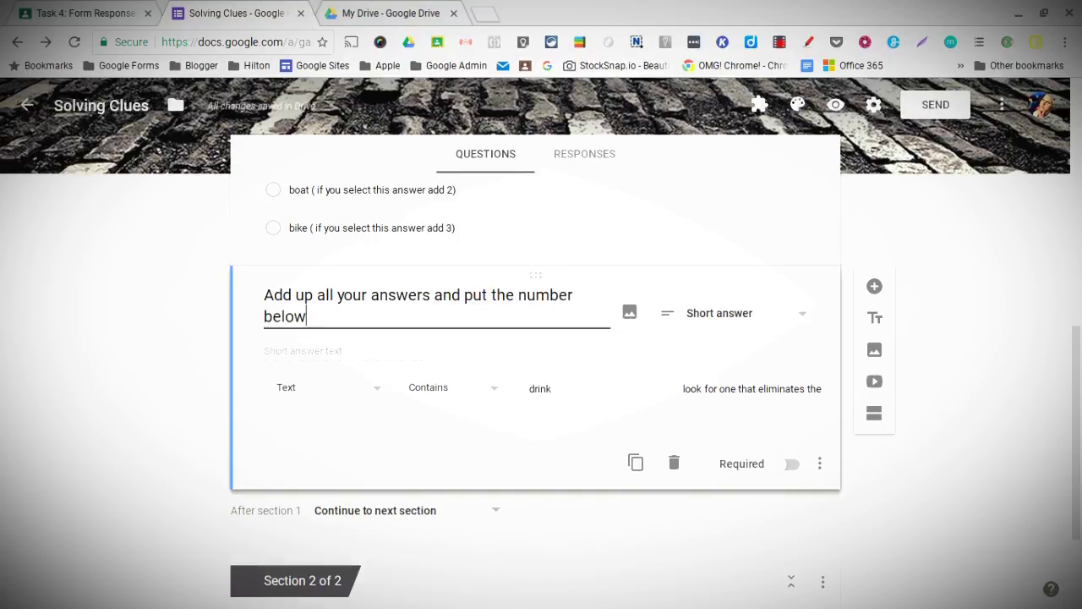
{"action": "scroll", "coordinate": [474, 328], "scroll_direction": "up", "scroll_amount": 10}
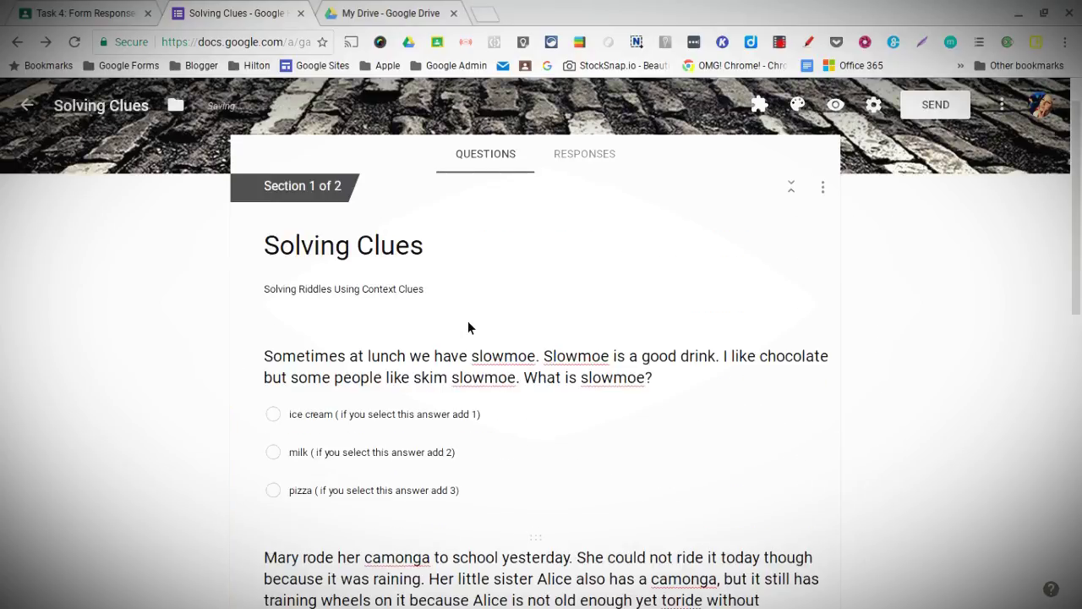
{"action": "scroll", "coordinate": [469, 328], "scroll_direction": "down", "scroll_amount": 2}
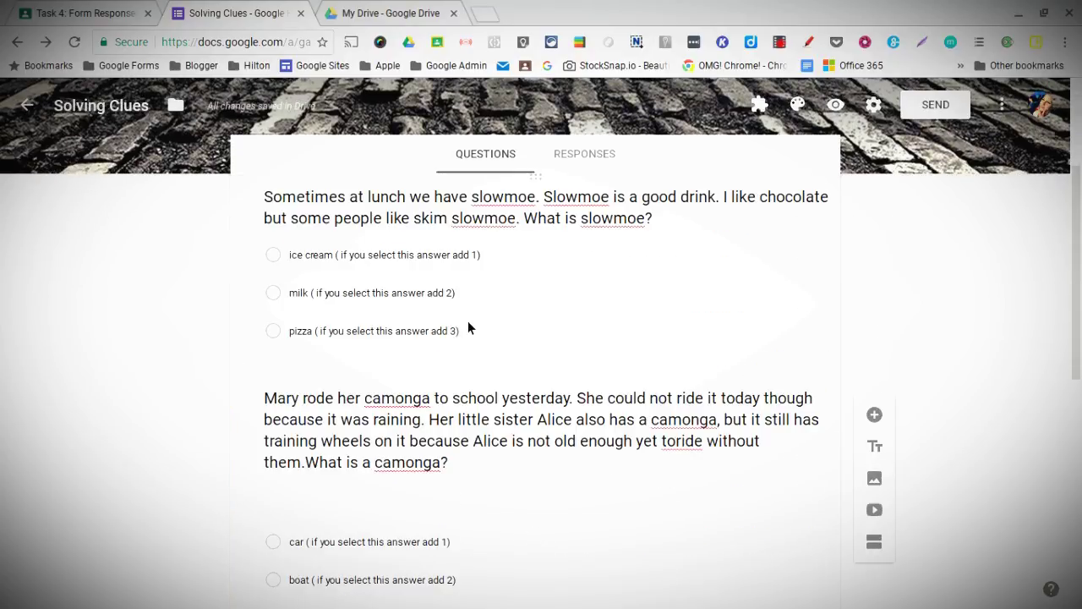
{"action": "scroll", "coordinate": [472, 328], "scroll_direction": "down", "scroll_amount": 2}
Validate answers as Number, Equal to 5, with error 'Go back through and look at your clues'
{"action": "scroll", "coordinate": [475, 328], "scroll_direction": "down", "scroll_amount": 2}
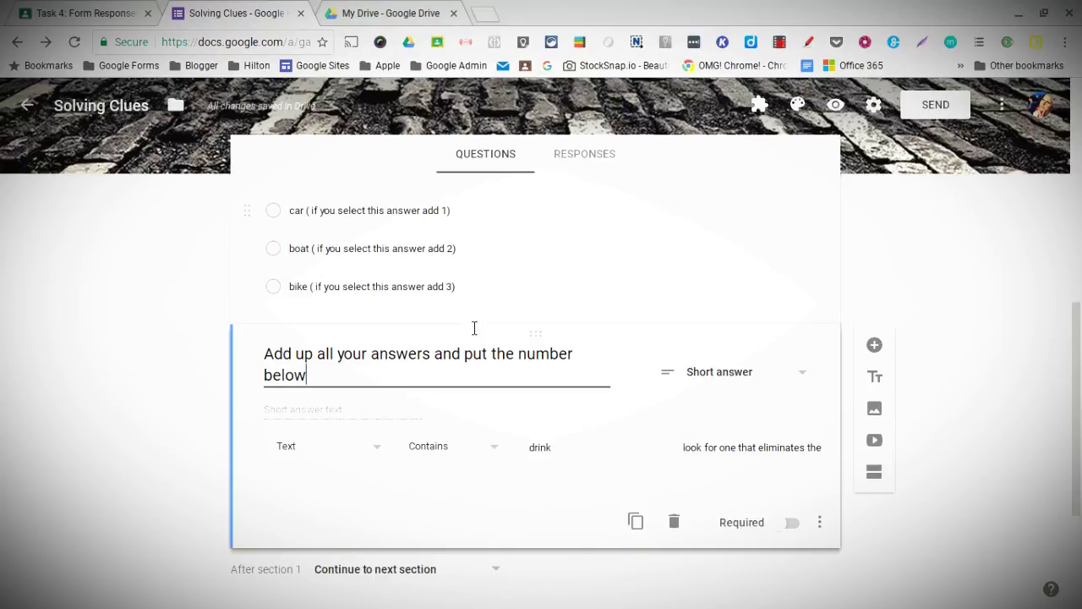
{"action": "left_click", "coordinate": [356, 446]}
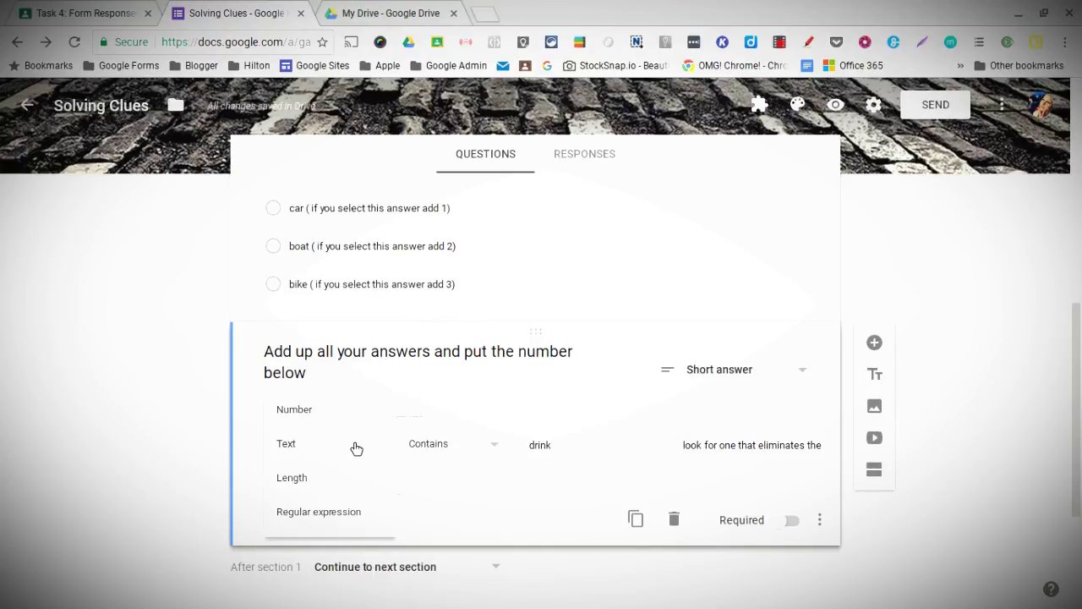
{"action": "left_click", "coordinate": [324, 412]}
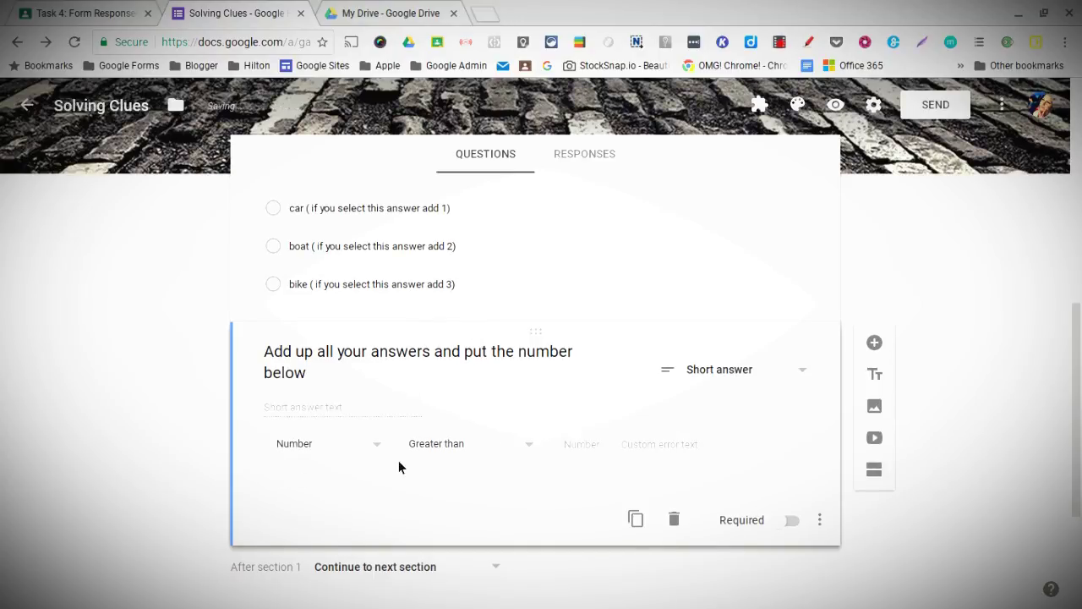
{"action": "left_click", "coordinate": [503, 448]}
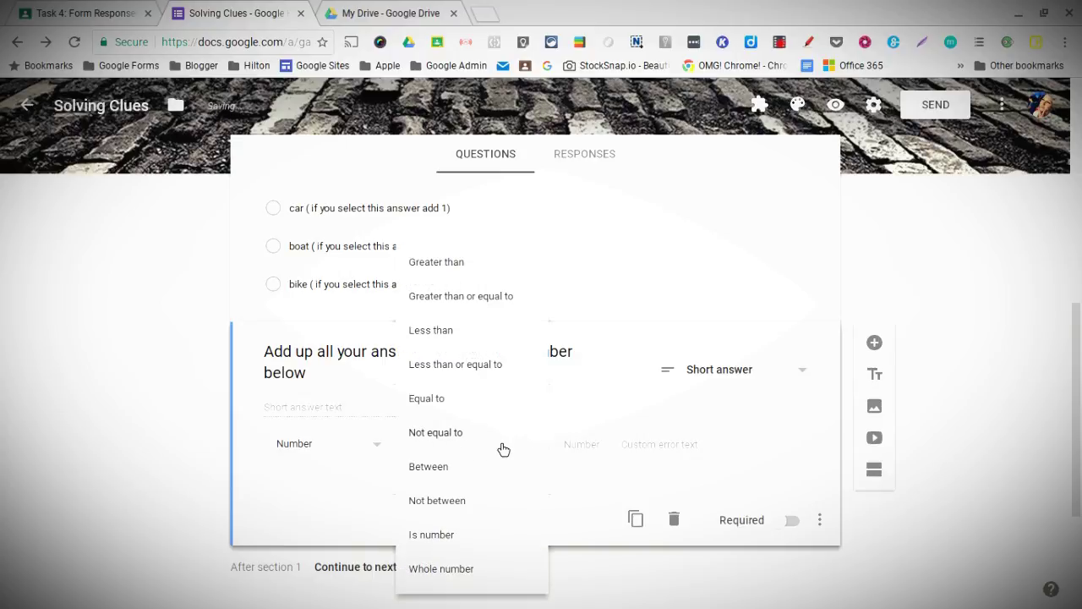
{"action": "left_click", "coordinate": [461, 402]}
{"action": "left_click", "coordinate": [592, 457]}
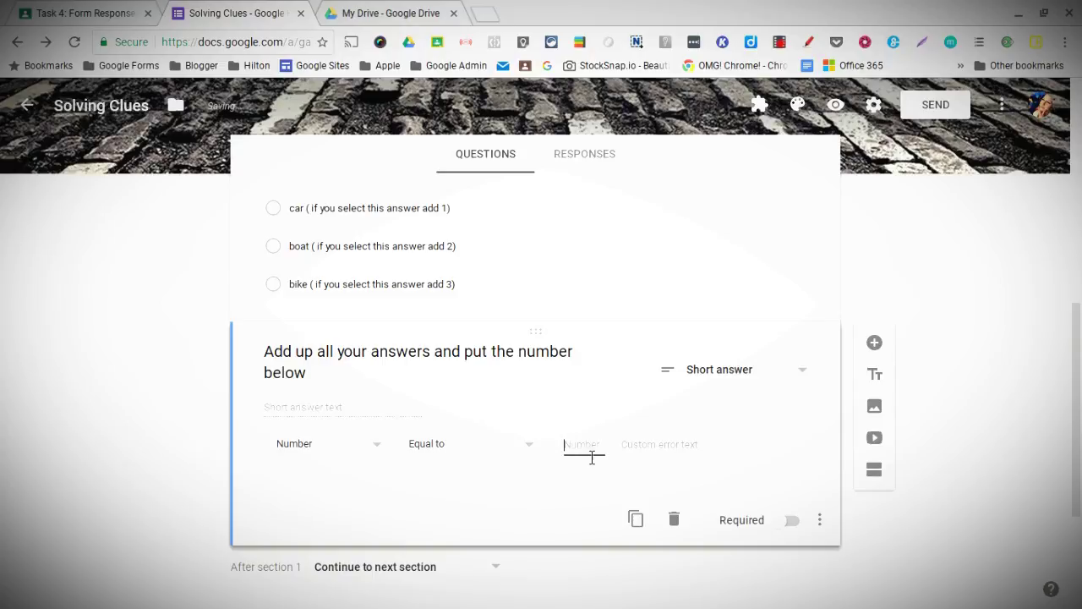
{"action": "type", "text": "5"}
{"action": "left_click", "coordinate": [681, 455]}
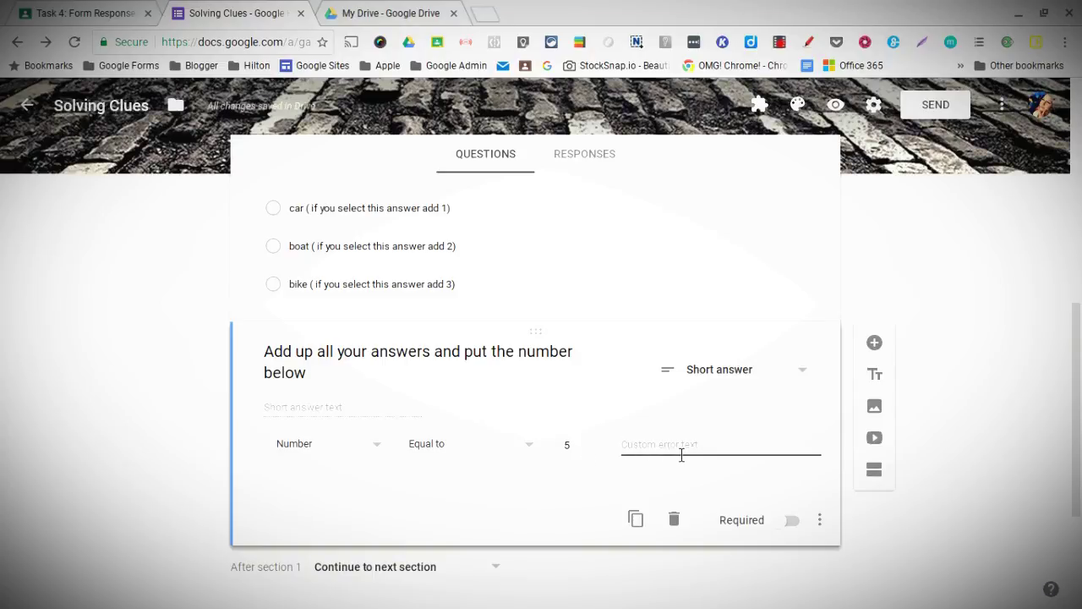
{"action": "type", "text": "Go back through and look at your "}
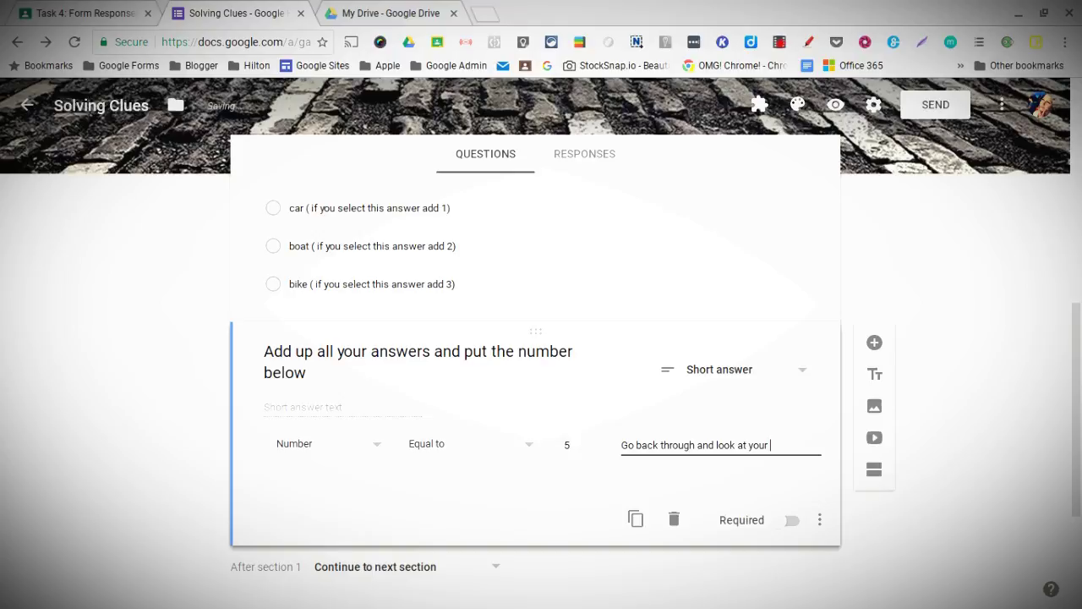
{"action": "type", "text": "clues"}
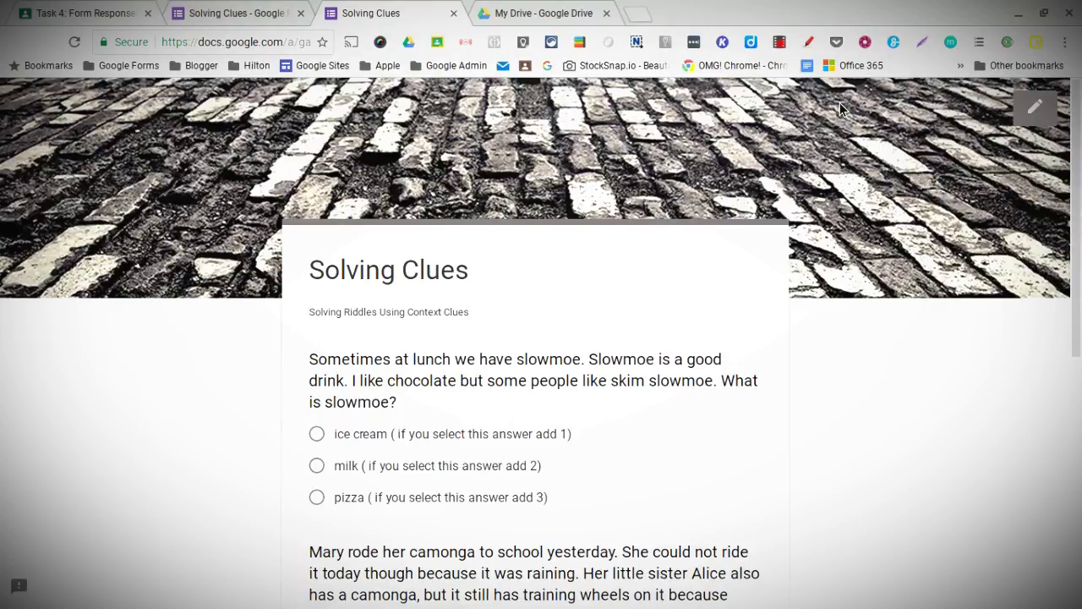
Test the sum question in preview: 7 shows the 'look at your clues' error, 5 passes
{"action": "scroll", "coordinate": [839, 103], "scroll_direction": "down", "scroll_amount": 2}
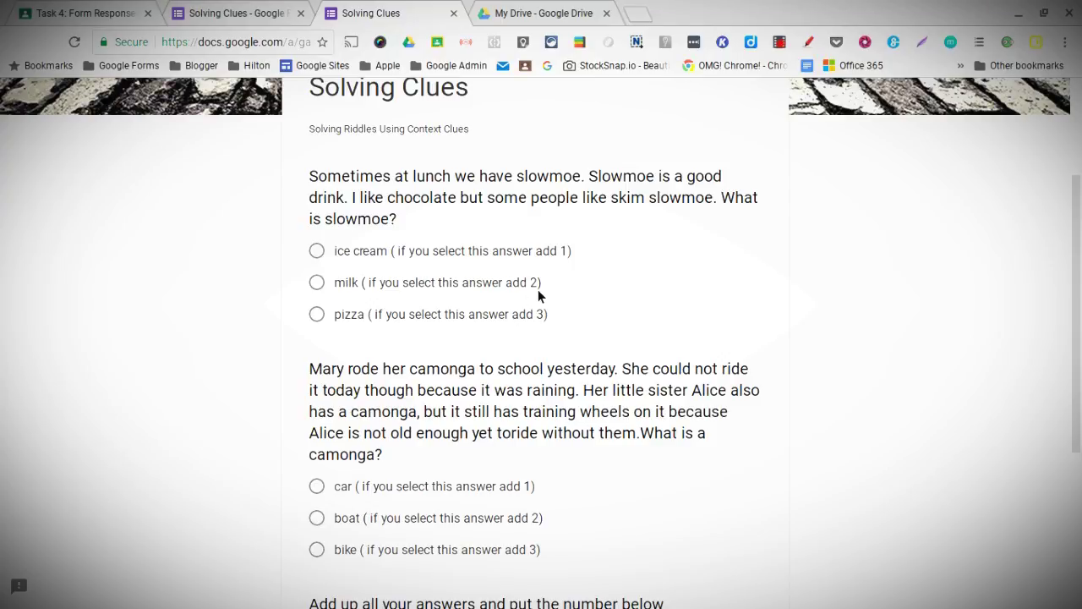
{"action": "scroll", "coordinate": [545, 292], "scroll_direction": "down", "scroll_amount": 2}
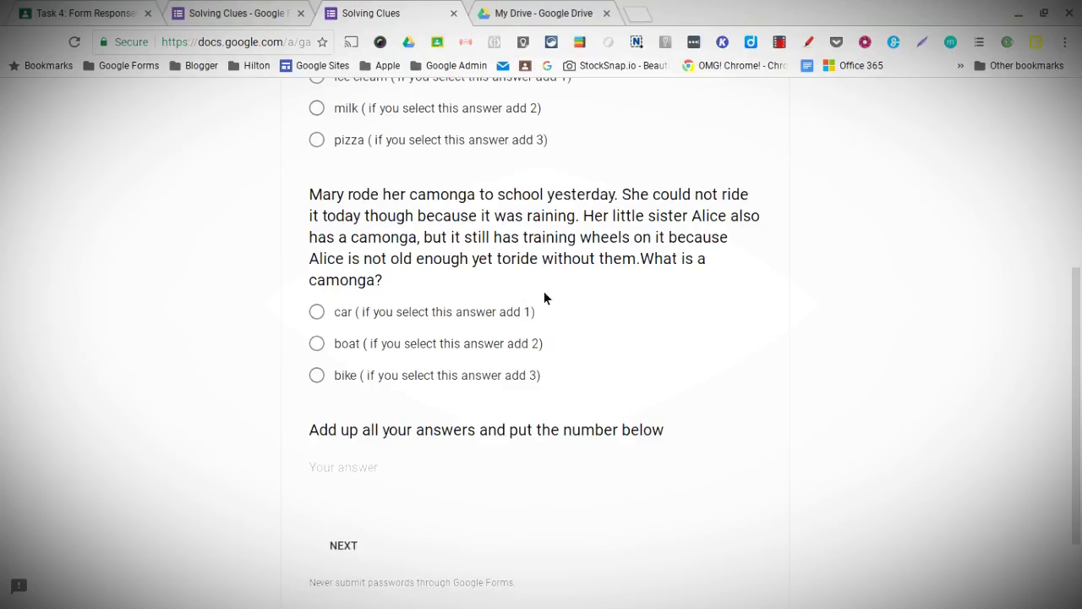
{"action": "scroll", "coordinate": [544, 298], "scroll_direction": "down", "scroll_amount": 1}
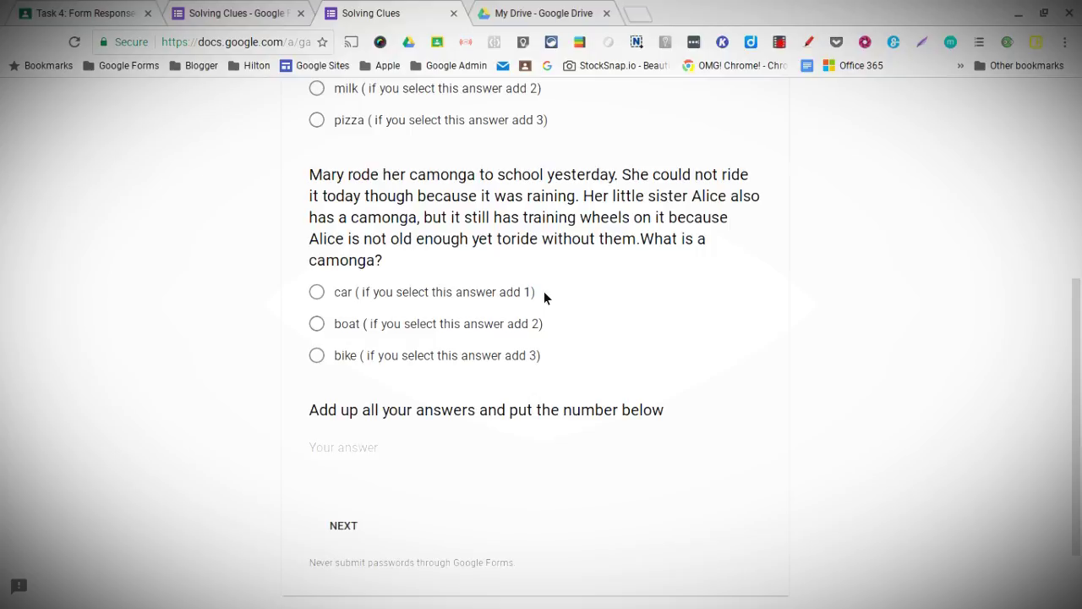
{"action": "scroll", "coordinate": [422, 425], "scroll_direction": "up", "scroll_amount": 1}
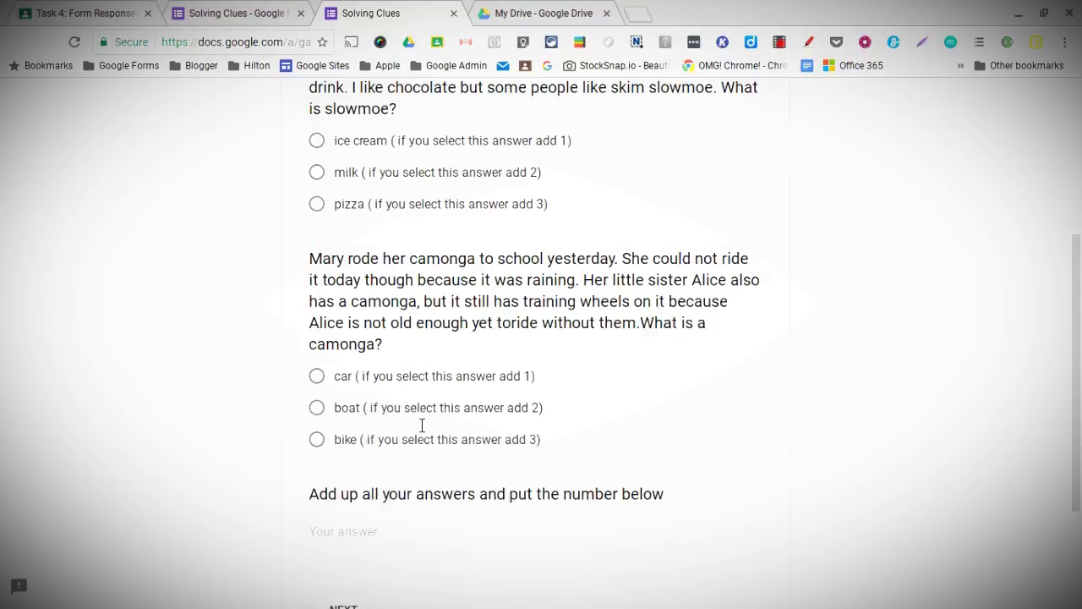
{"action": "scroll", "coordinate": [420, 422], "scroll_direction": "down", "scroll_amount": 1}
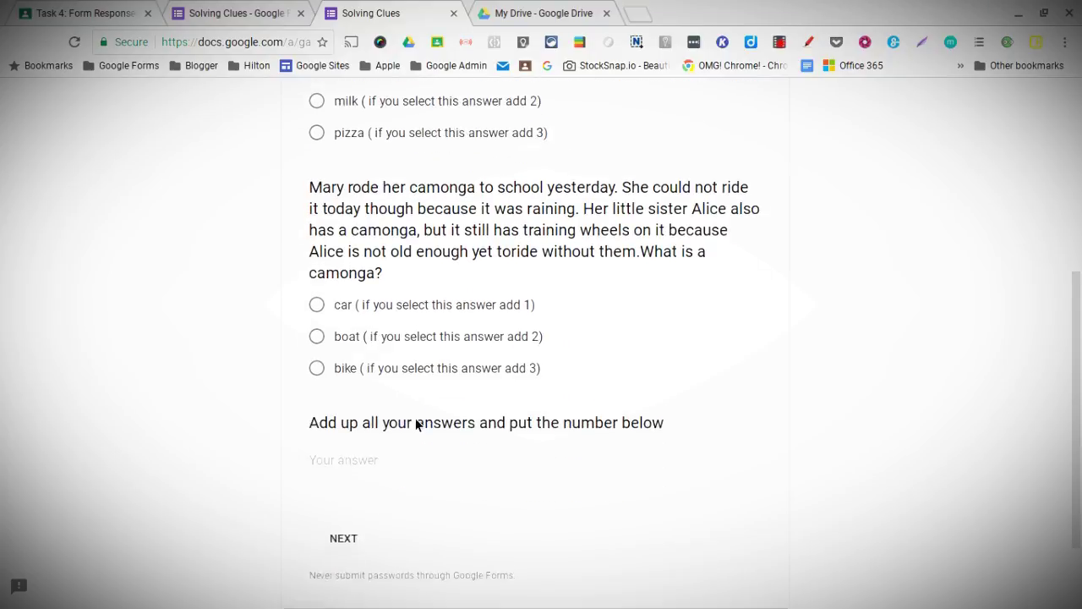
{"action": "left_click", "coordinate": [359, 467]}
{"action": "type", "text": "7"}
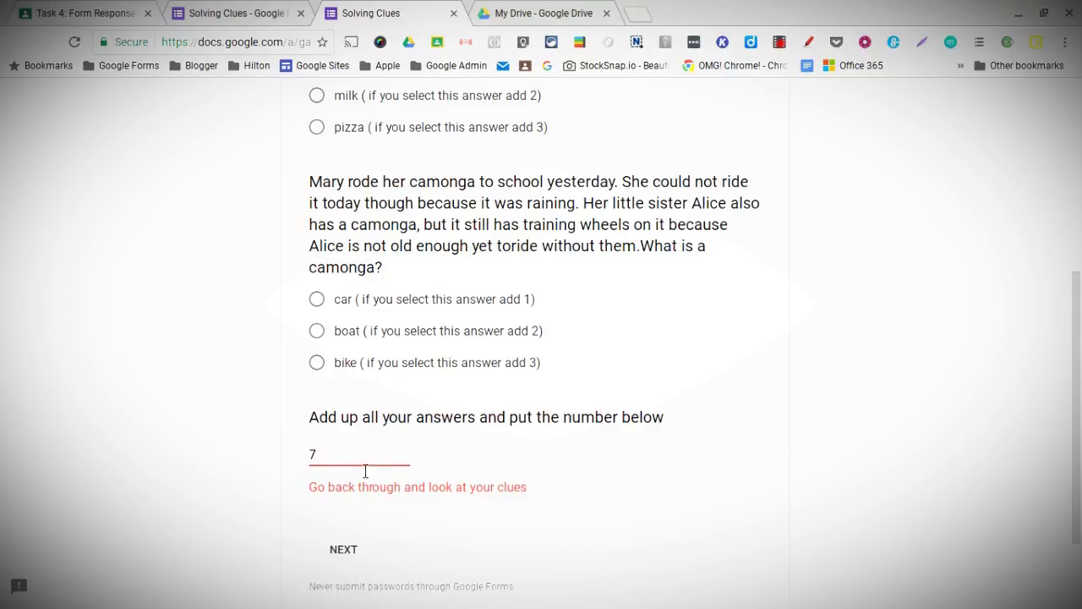
{"action": "key", "text": "BackSpace"}
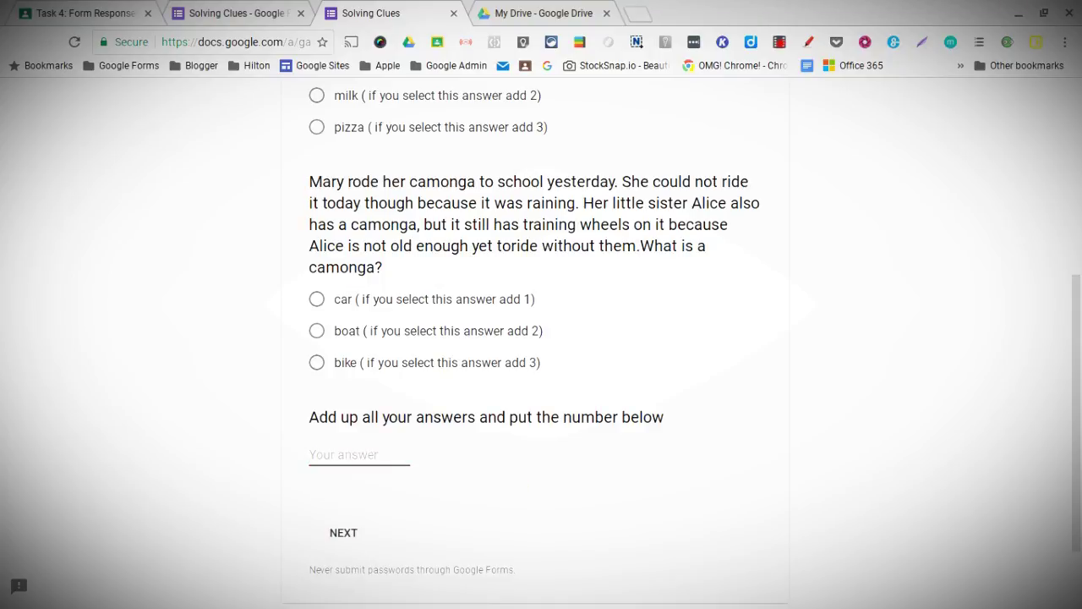
{"action": "type", "text": "5"}
{"action": "scroll", "coordinate": [391, 144], "scroll_direction": "down", "scroll_amount": 1}
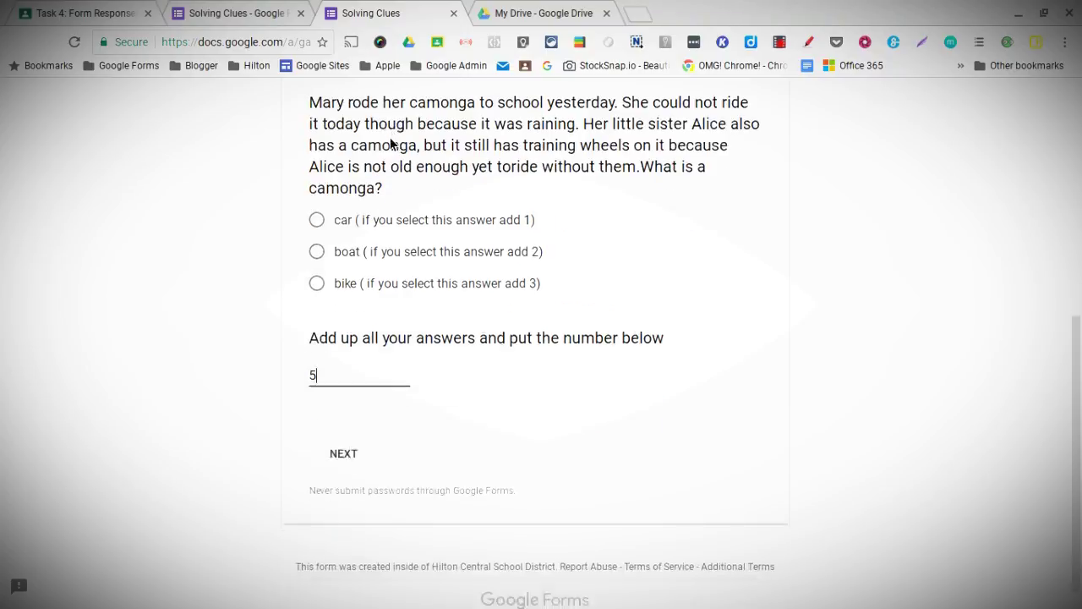
{"action": "scroll", "coordinate": [391, 144], "scroll_direction": "up", "scroll_amount": 2}
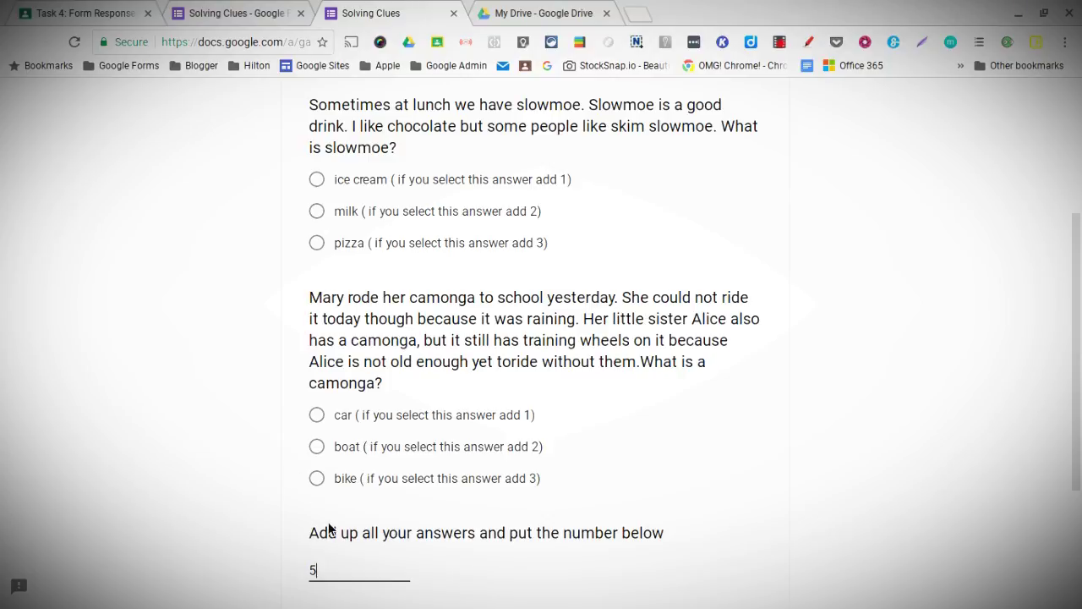
{"action": "scroll", "coordinate": [328, 521], "scroll_direction": "down", "scroll_amount": 1}
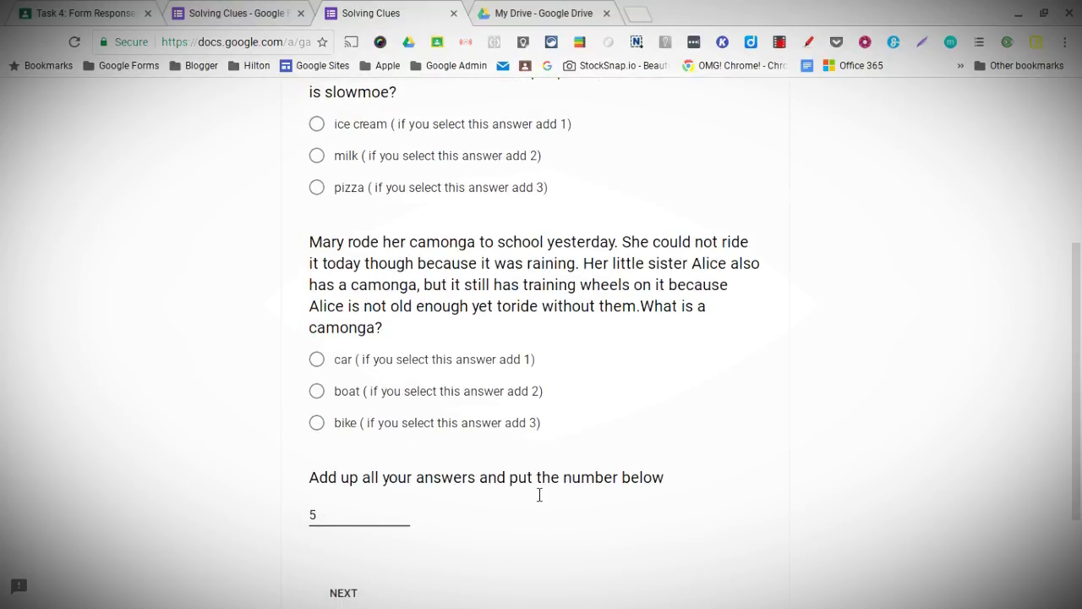